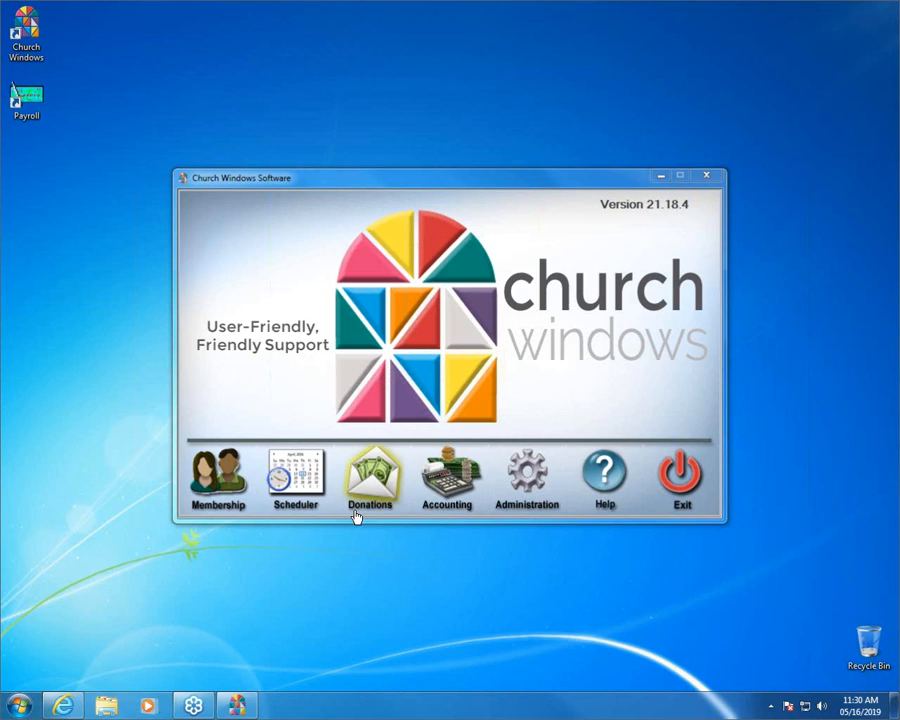
Step: Look through the membership books on the Training Workbooks page of the Church Windows website in Internet Explorer
left_click(75, 707)
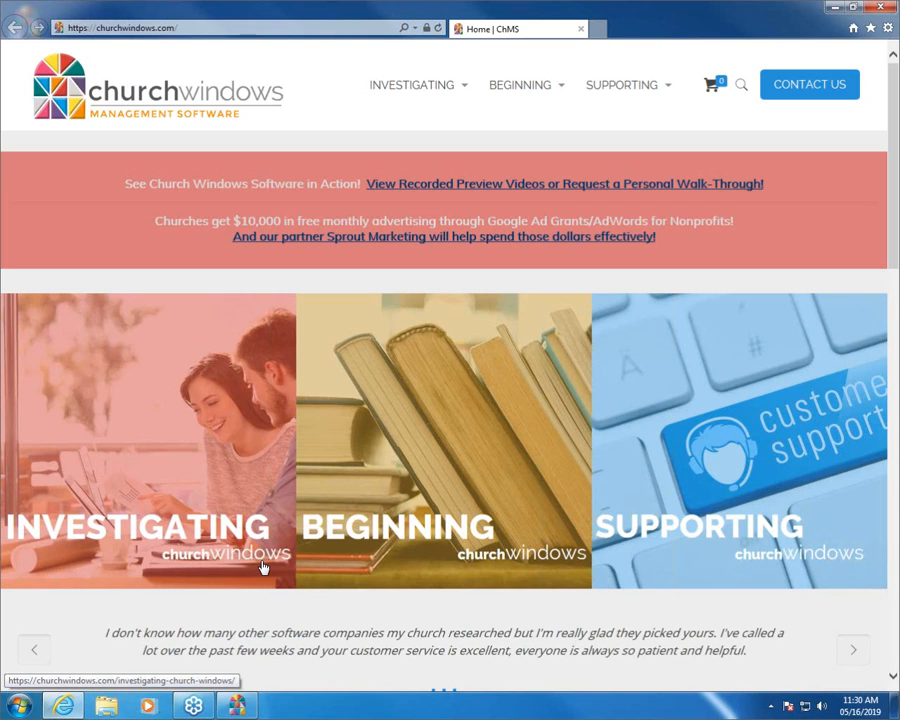
mouse_move(523, 100)
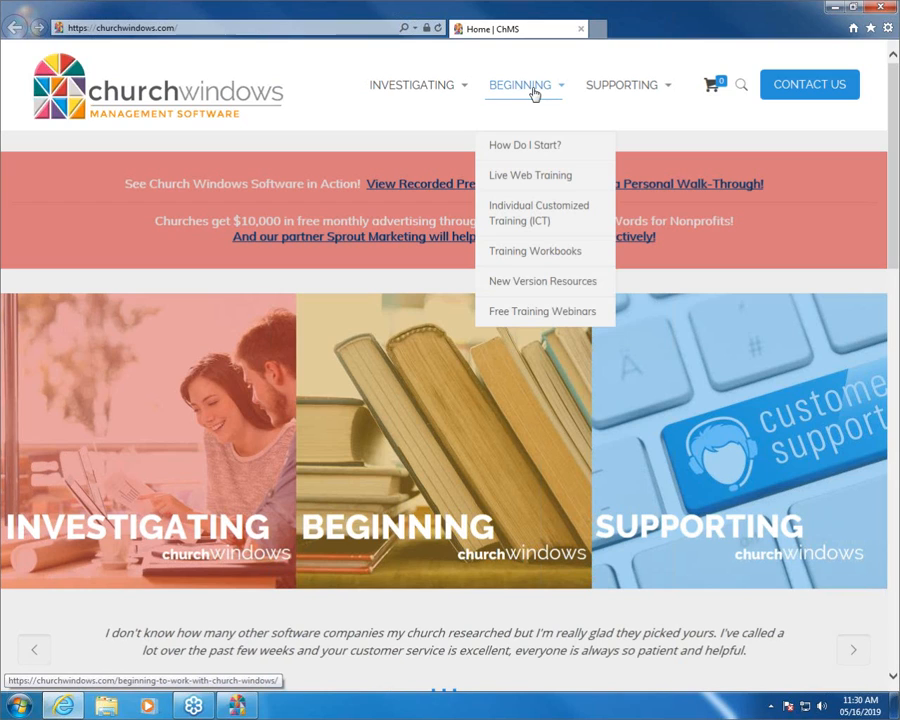
left_click(547, 256)
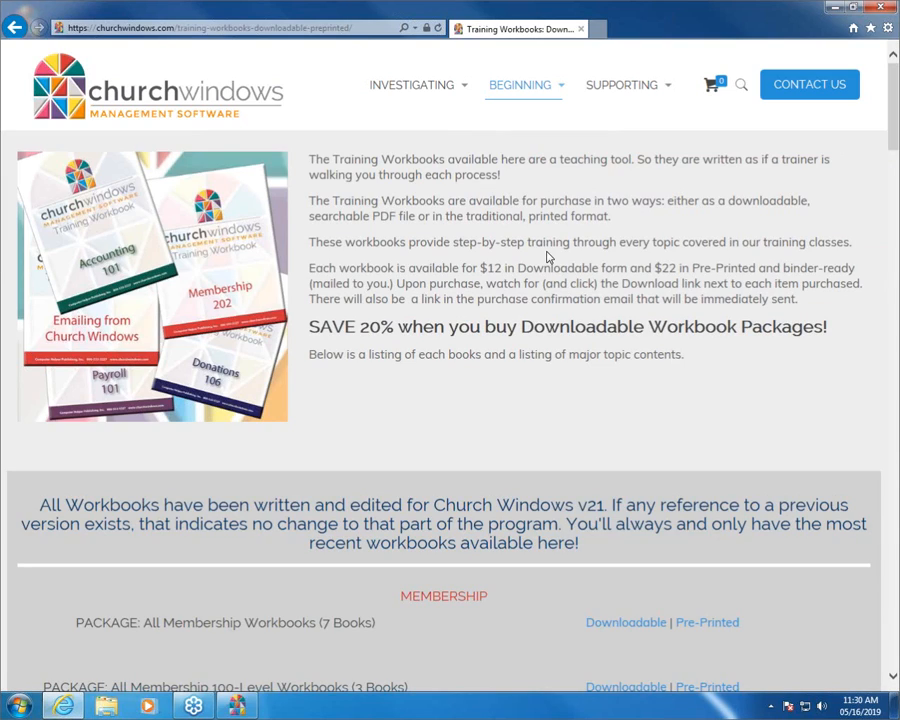
scroll(536, 297, "down", 3)
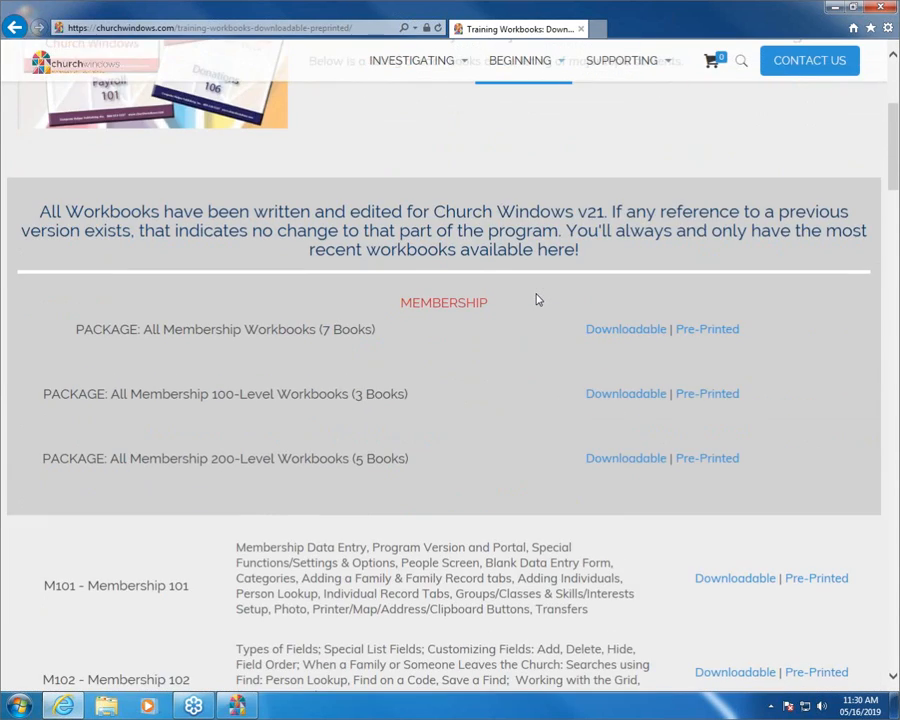
scroll(536, 299, "down", 5)
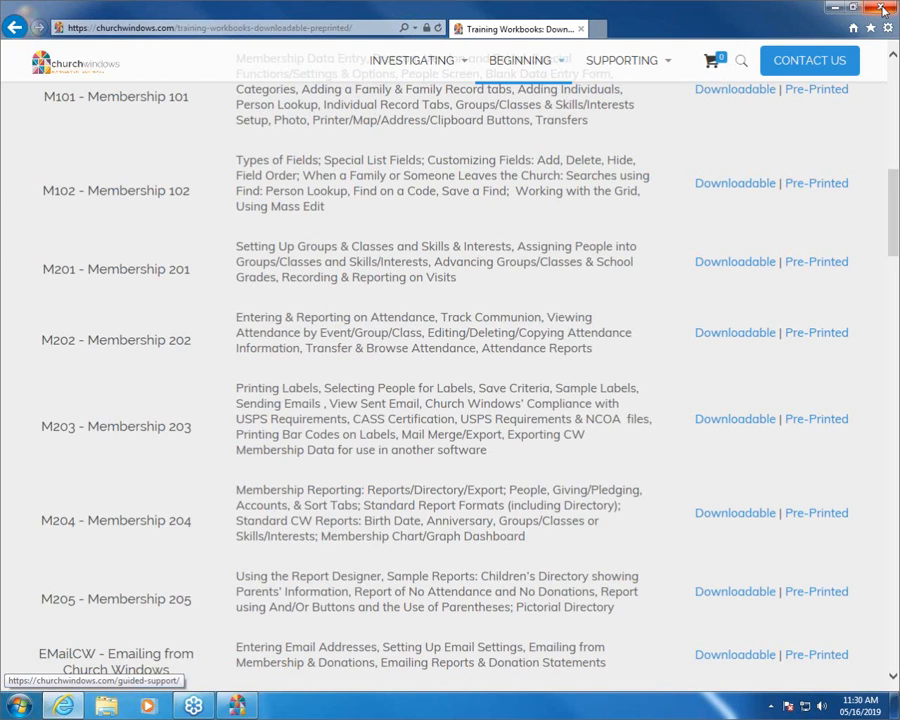
left_click(832, 11)
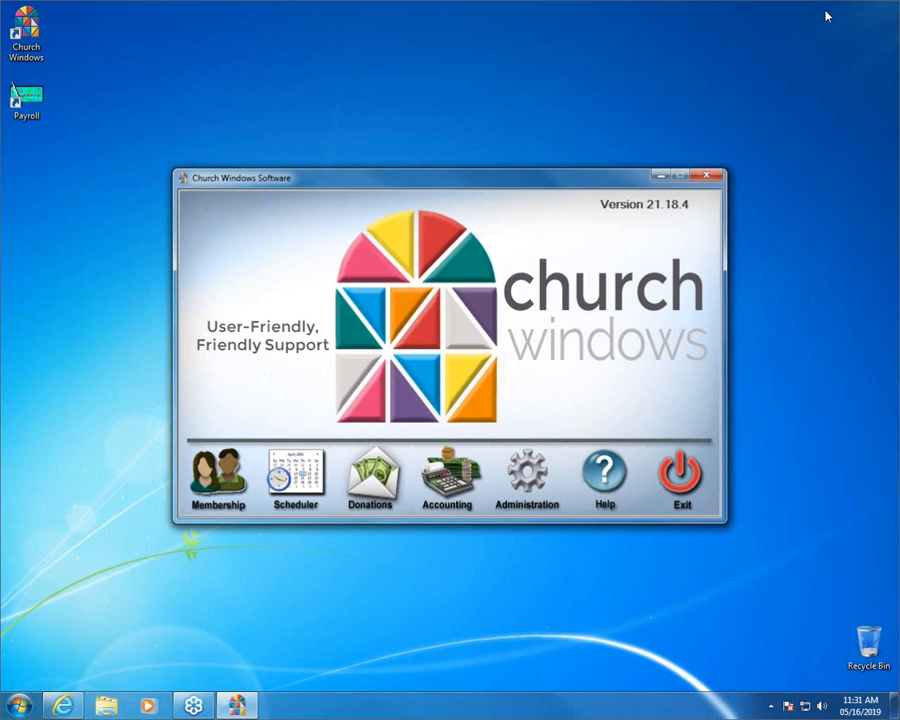
Step: Return to the Church Windows website in Internet Explorer and look over the Support Center's categories and articles
left_click(73, 711)
scroll(616, 247, "up", 8)
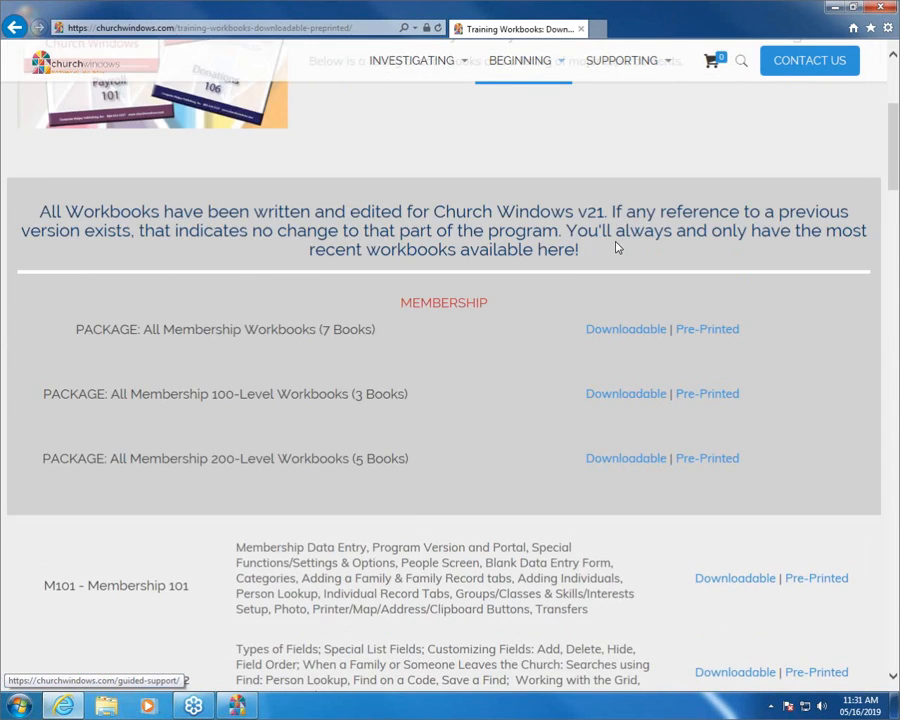
mouse_move(634, 86)
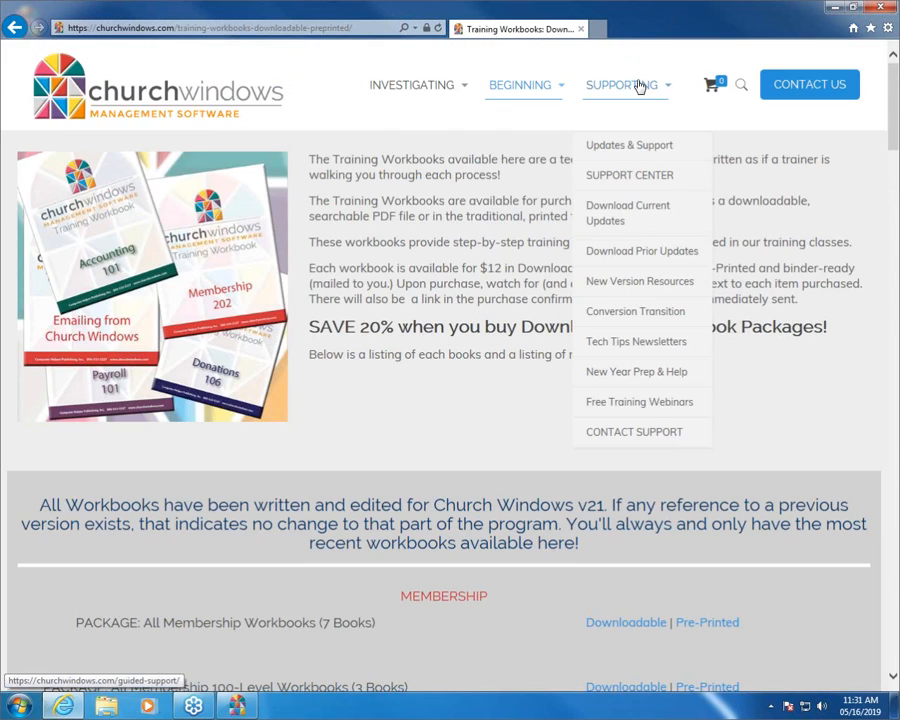
left_click(655, 178)
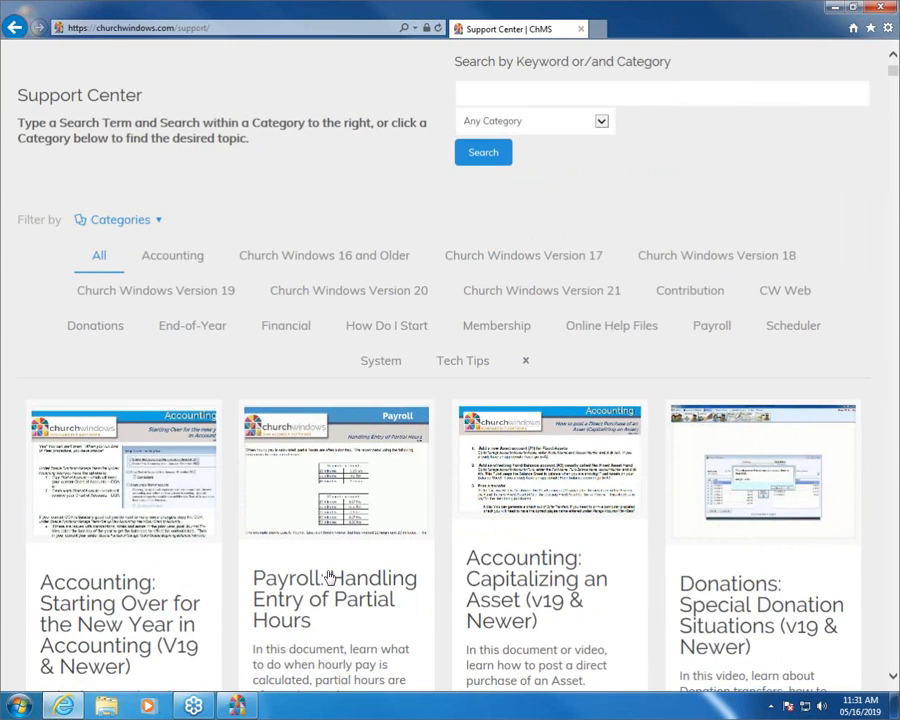
scroll(328, 577, "down", 1)
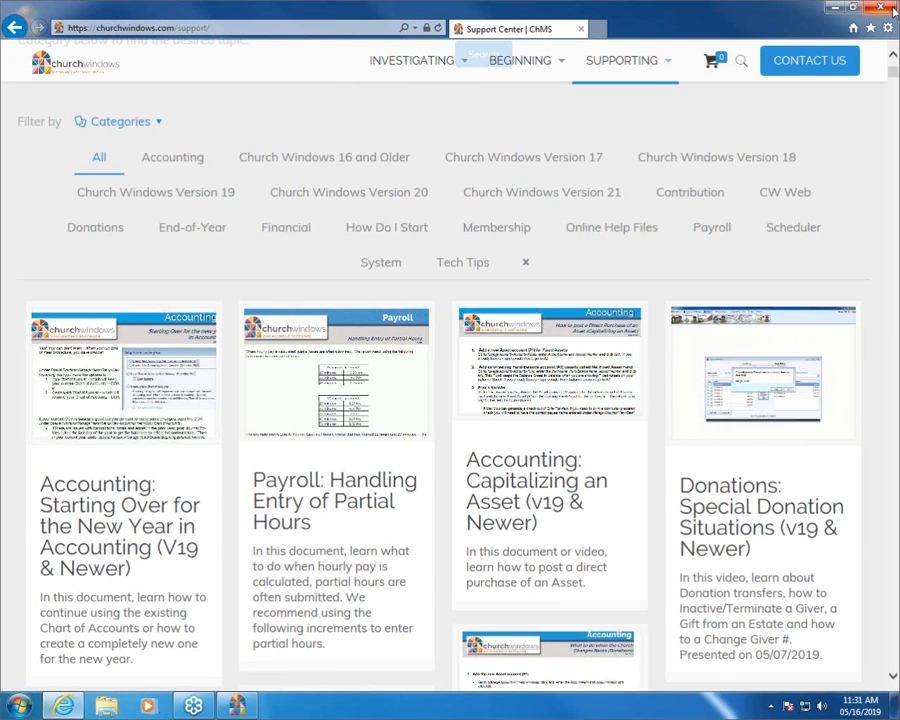
left_click(834, 10)
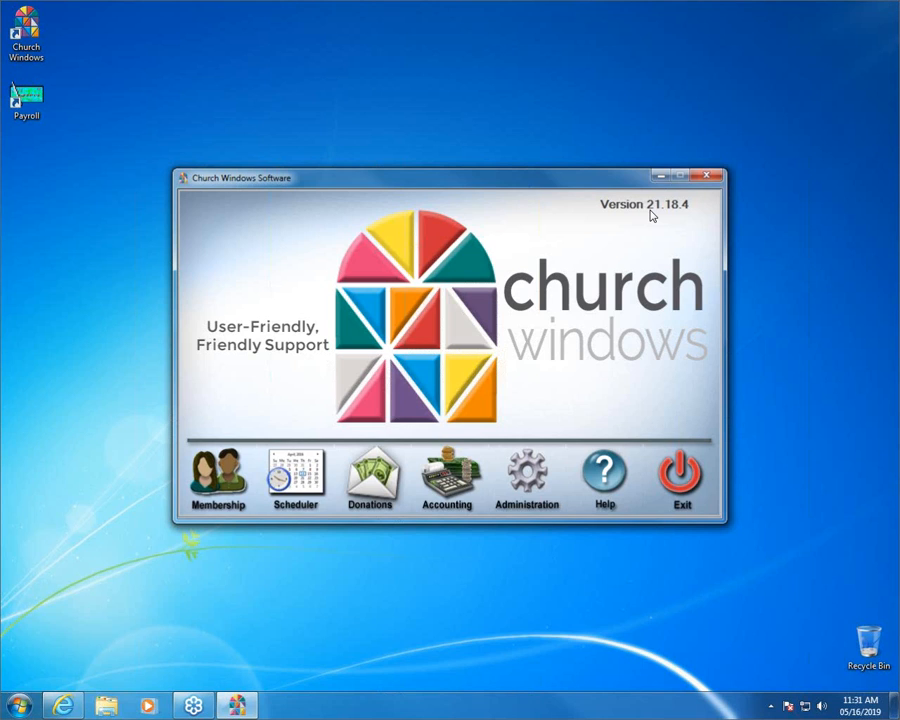
Step: Open the Membership module and start a Birthday report with the Reports/Directory/Export option
left_click(232, 482)
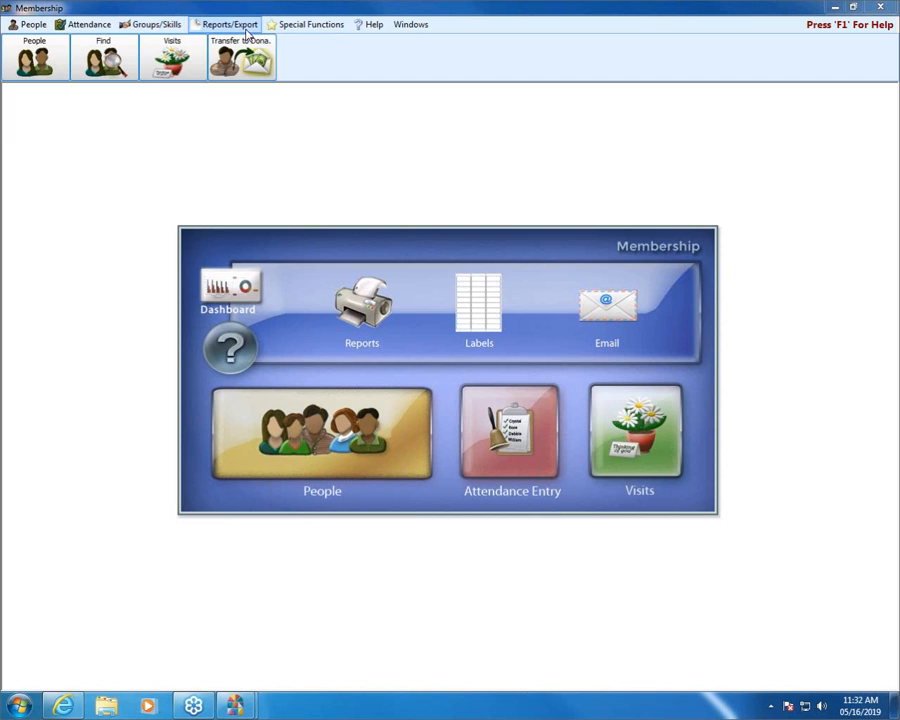
left_click(230, 26)
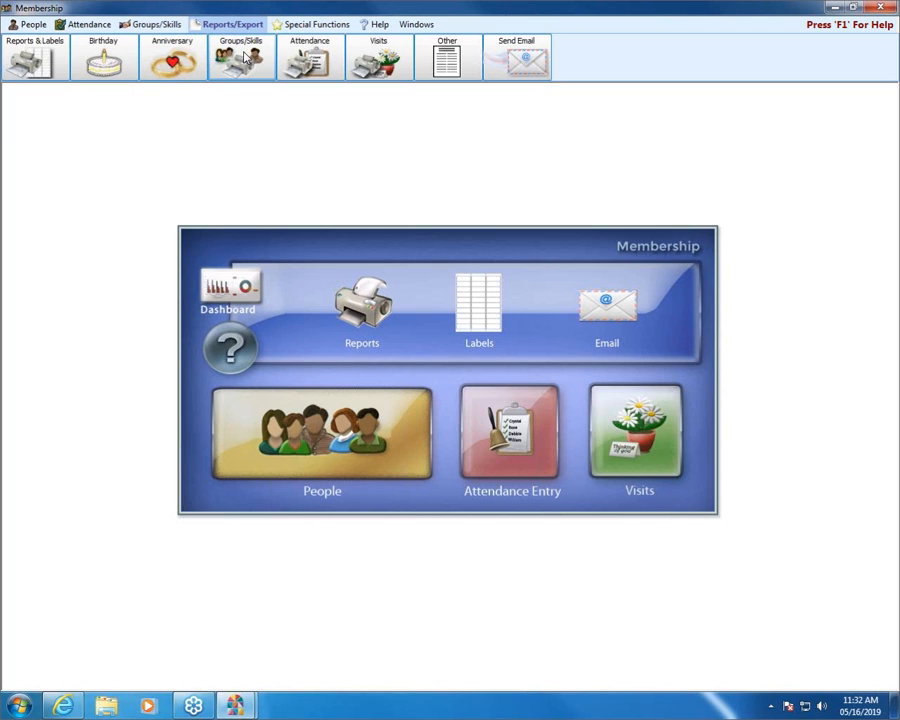
left_click(94, 62)
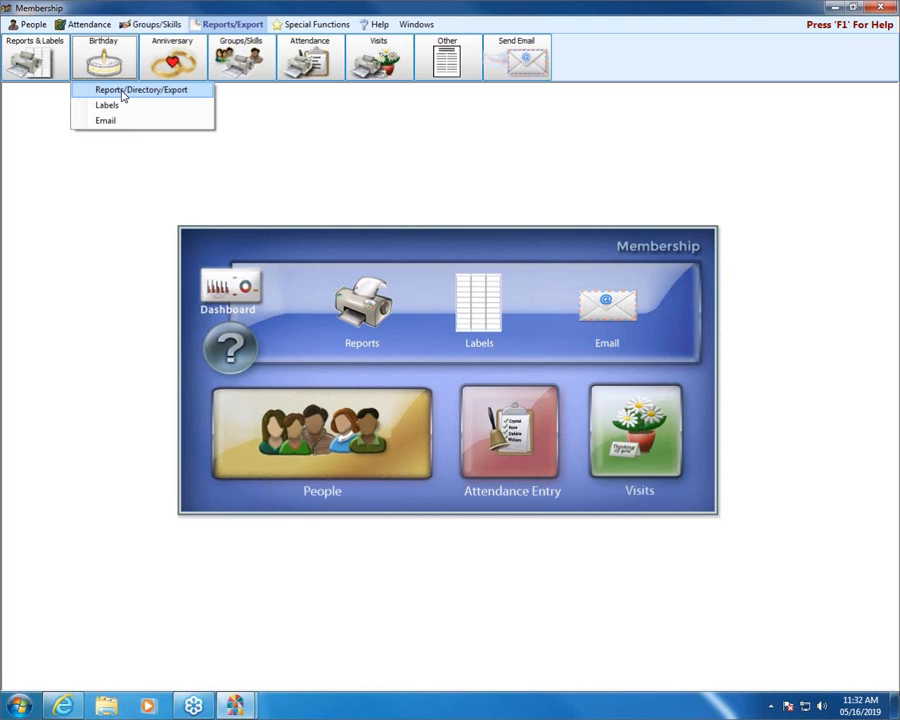
left_click(122, 91)
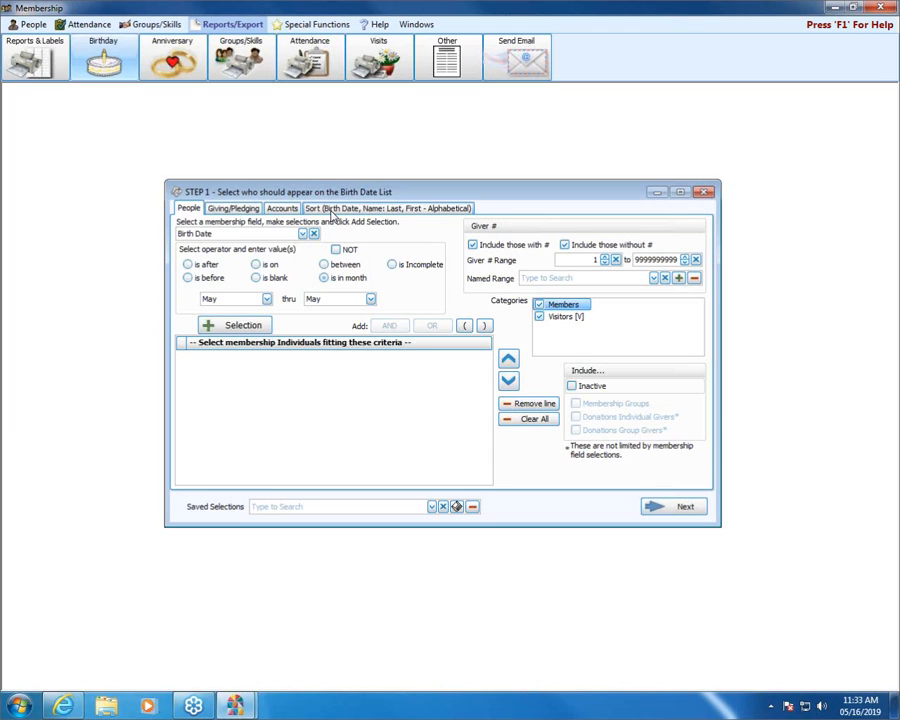
Step: Add a selection criterion for people whose Birth Date is in the month range May through May
left_click(342, 280)
left_click(267, 299)
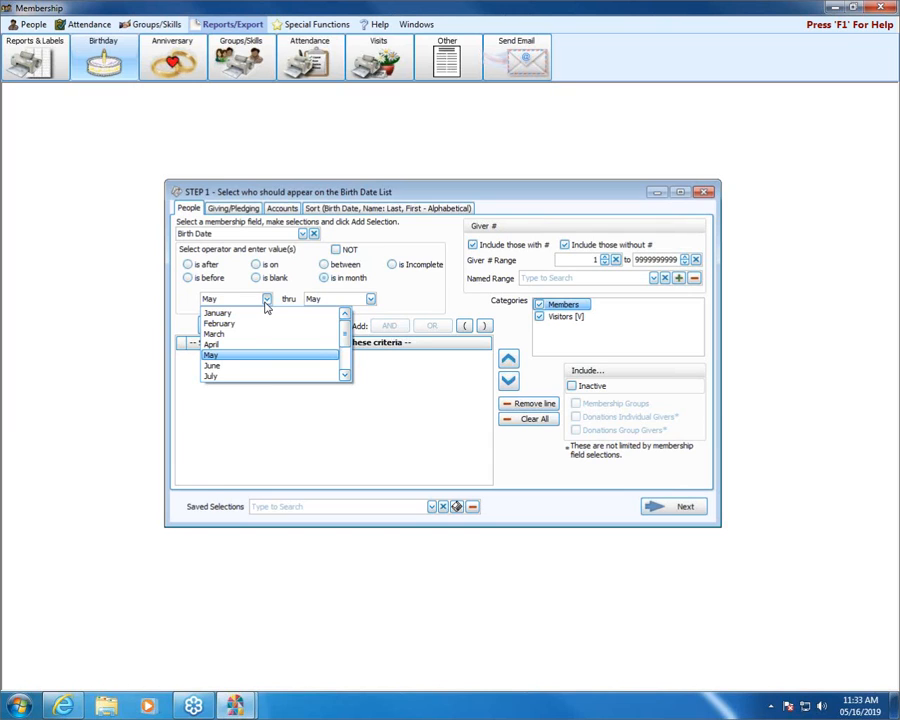
mouse_move(341, 321)
left_mouse_down()
mouse_move(346, 350)
mouse_move(353, 322)
left_mouse_up()
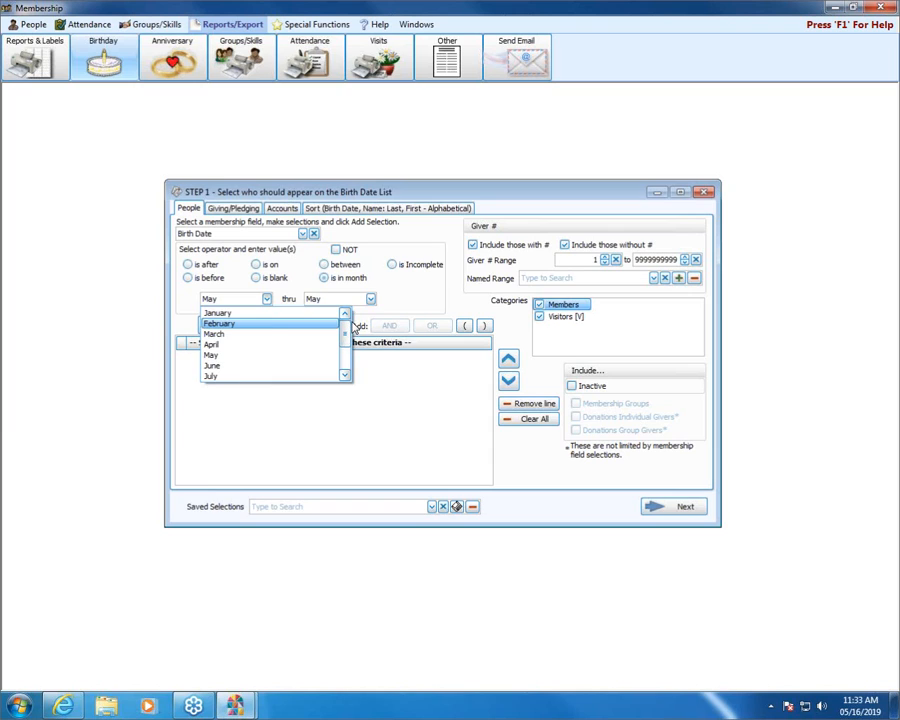
left_click(257, 356)
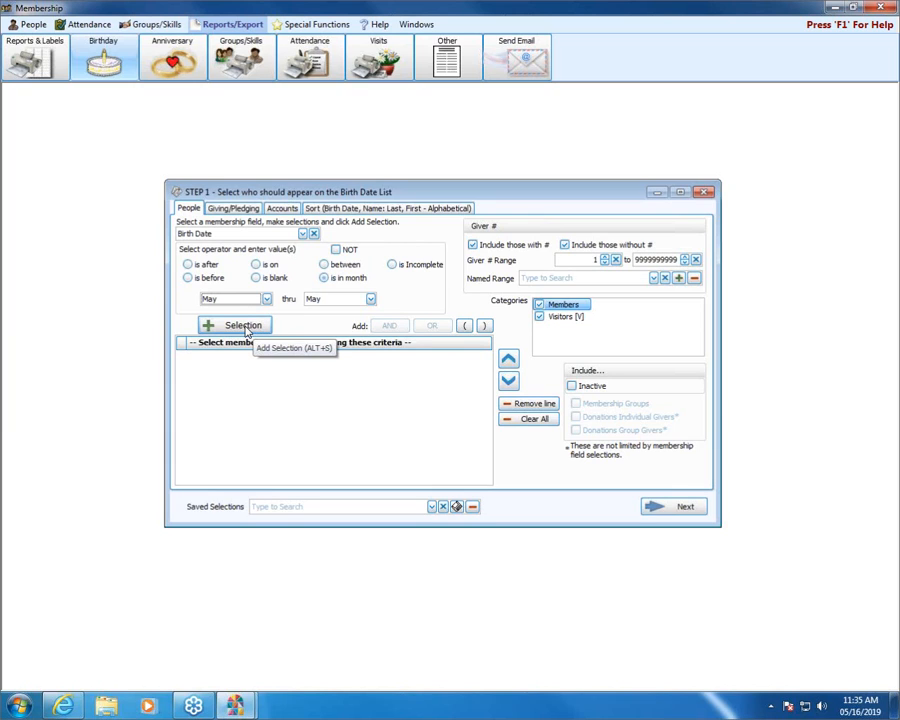
left_click(244, 326)
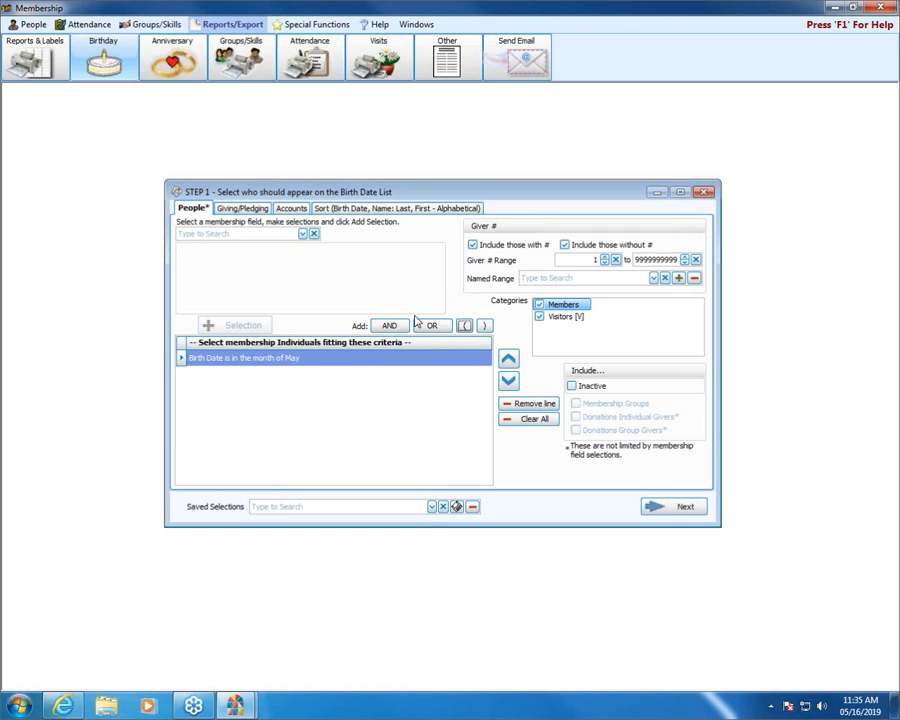
Step: Review the Visitors category, the Giving/Pledging options and the account selection for the birth date list
left_click(555, 318)
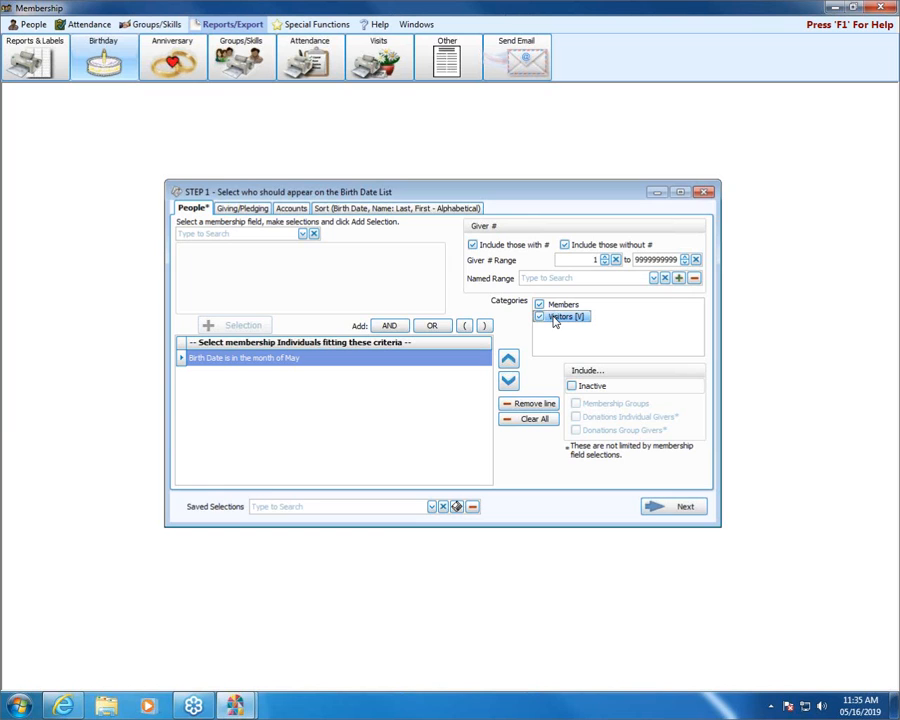
left_click(245, 209)
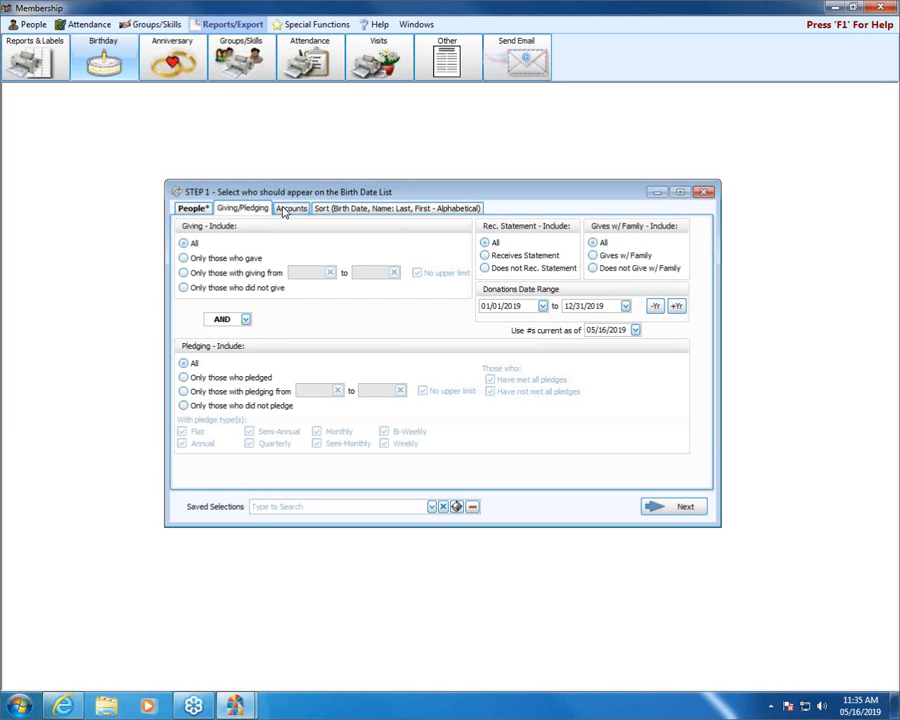
left_click(284, 211)
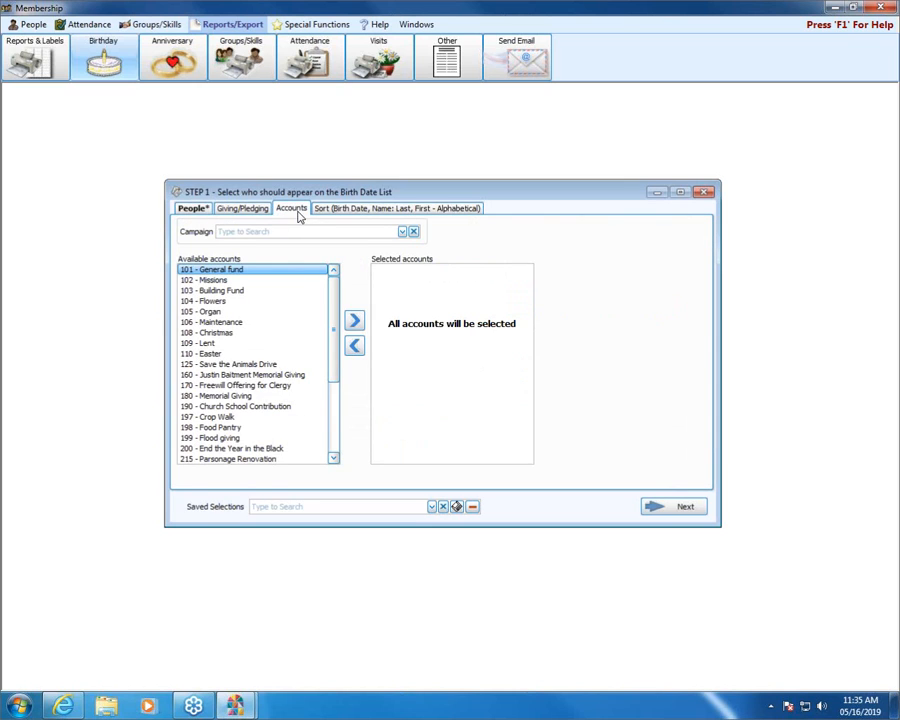
Step: Set the date field sort order to Month, Day only (Year does not affect sort) and choose the Basic report layout
left_click(347, 212)
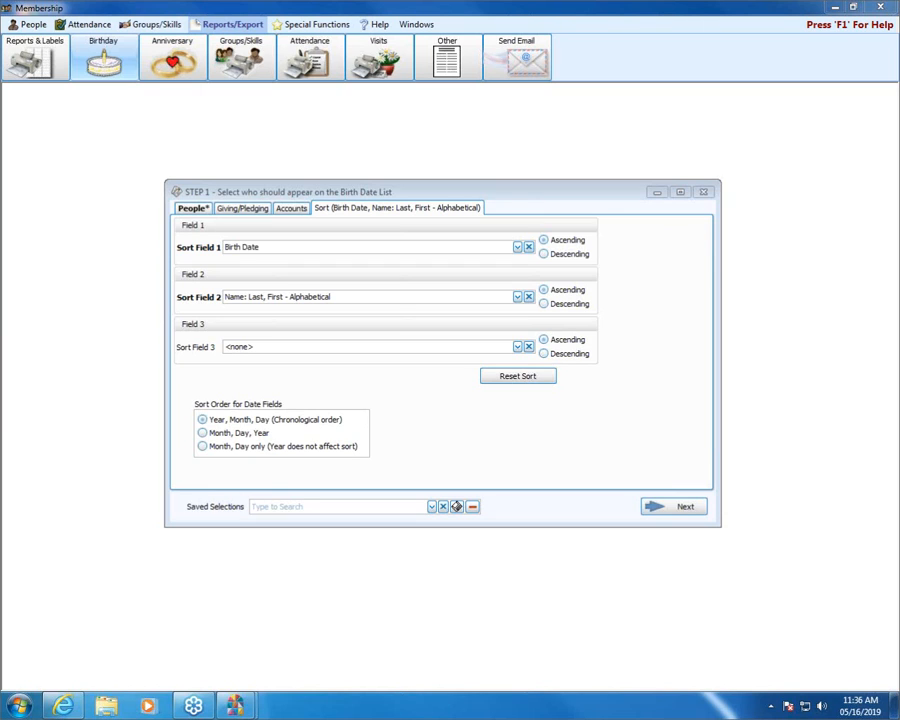
mouse_move(188, 386)
left_mouse_down()
mouse_move(386, 386)
mouse_move(411, 414)
mouse_move(413, 469)
mouse_move(195, 472)
mouse_move(179, 466)
mouse_move(187, 392)
left_mouse_up()
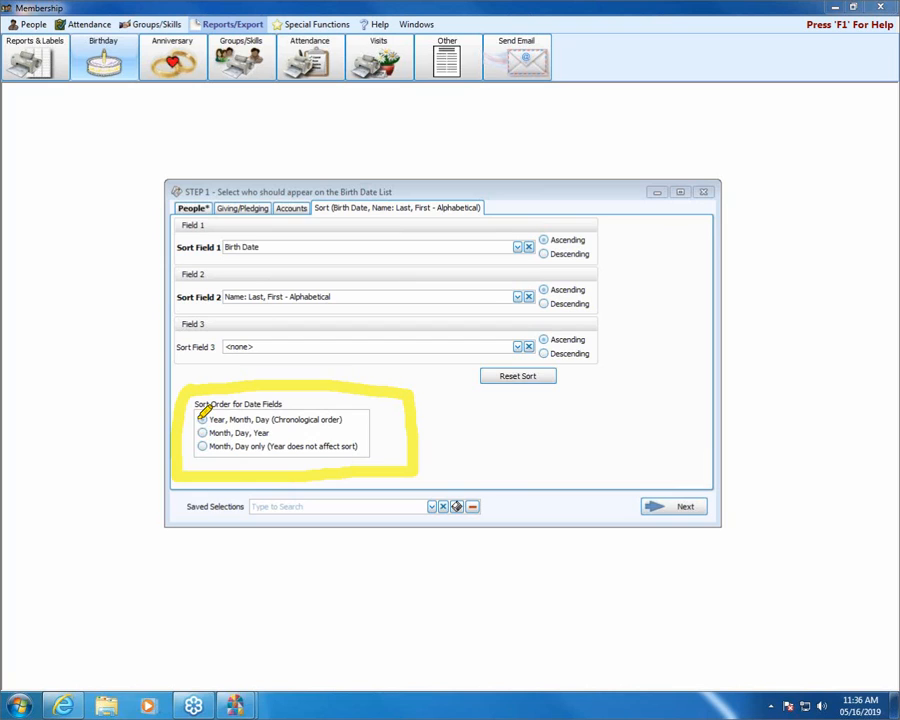
left_click_drag(200, 417, 200, 455)
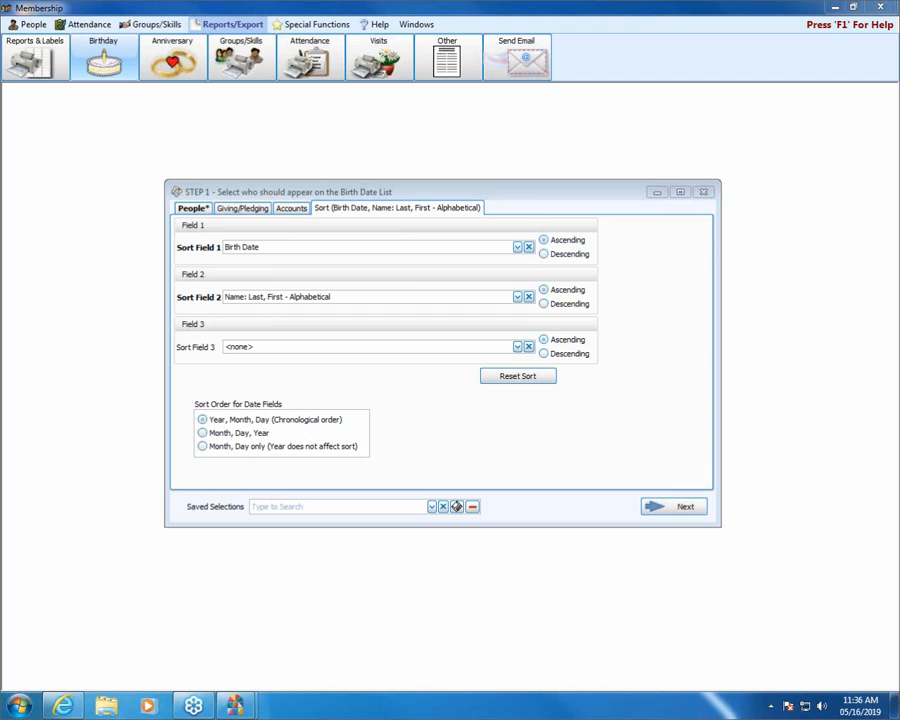
left_click(201, 448)
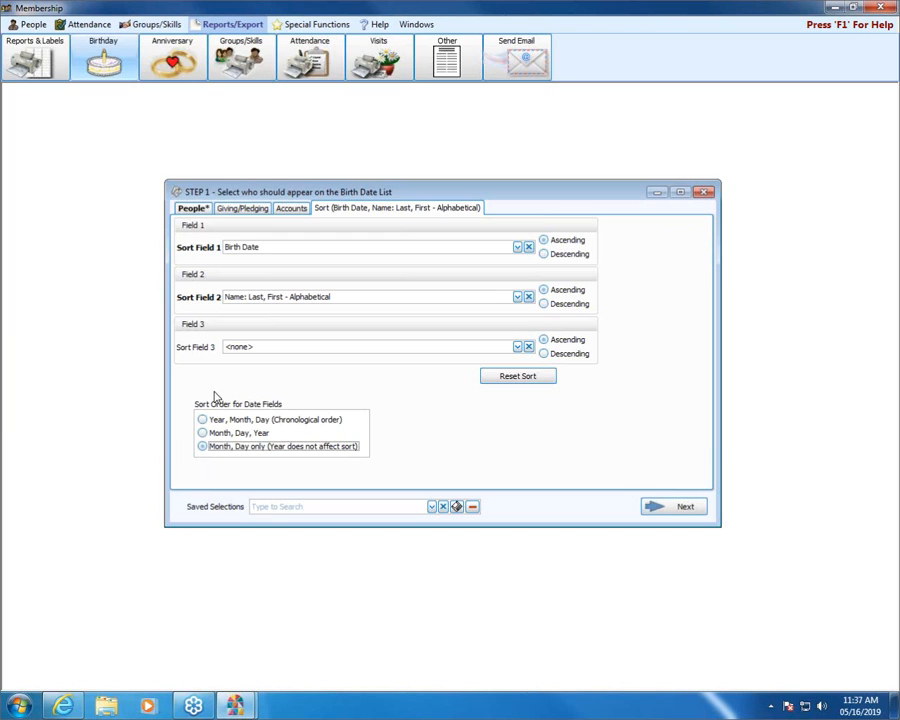
left_click(685, 507)
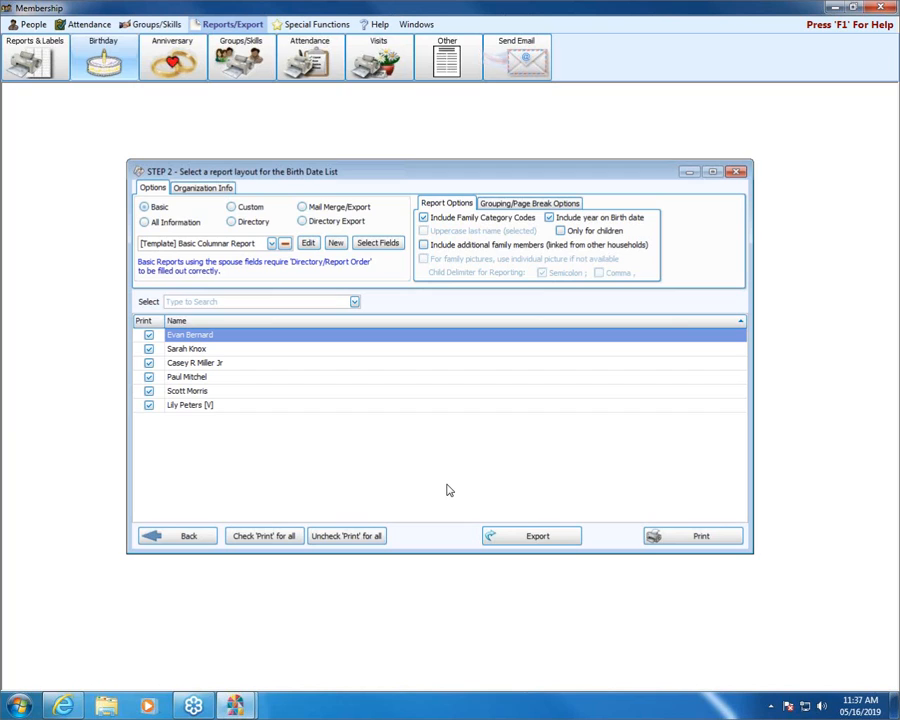
left_click(162, 208)
left_click(728, 545)
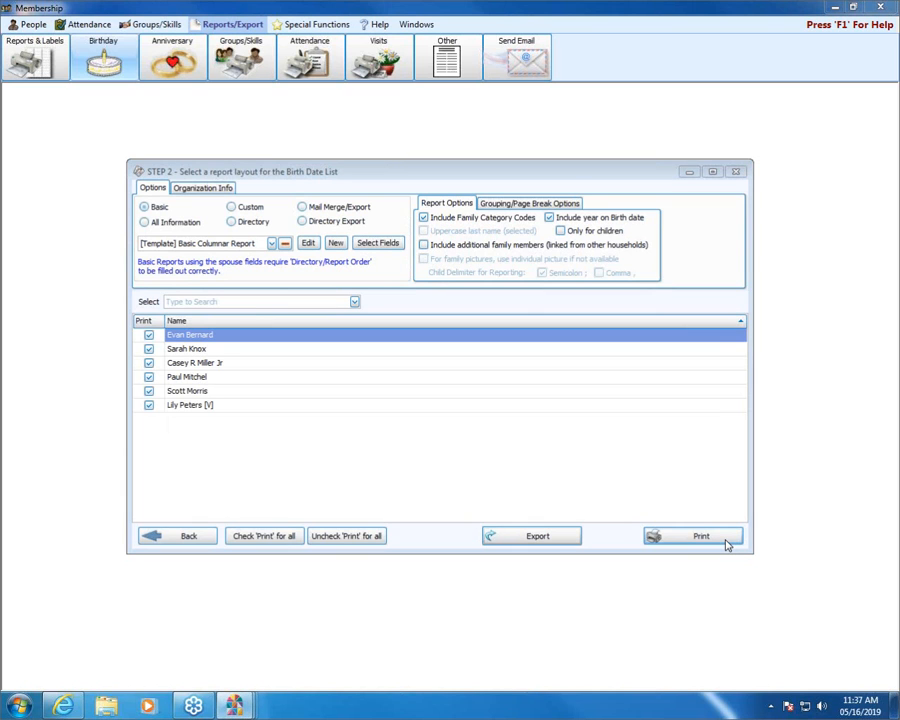
mouse_move(238, 706)
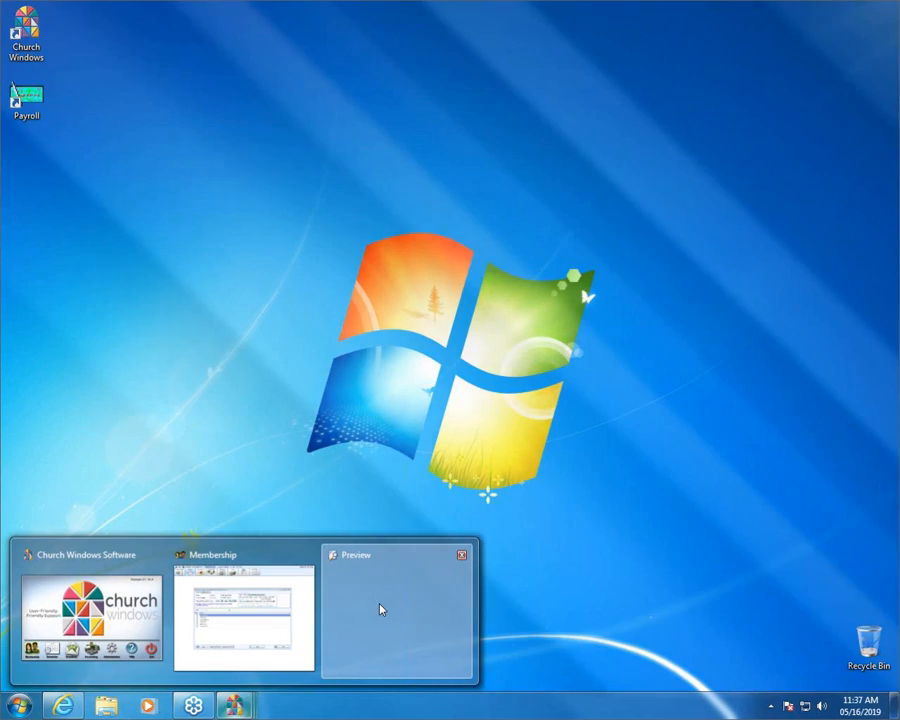
left_click(379, 604)
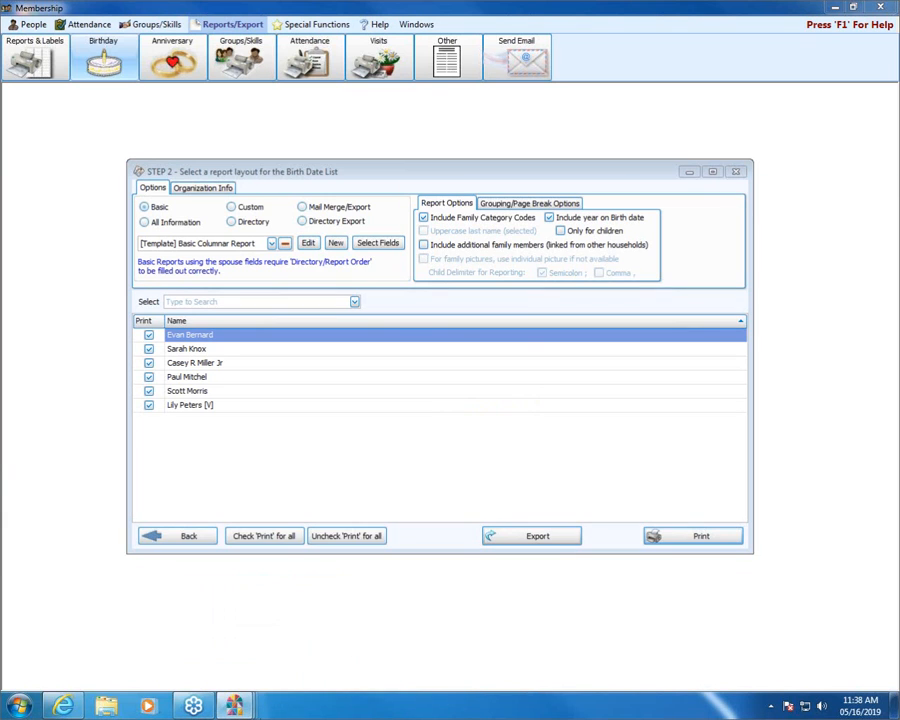
mouse_move(233, 706)
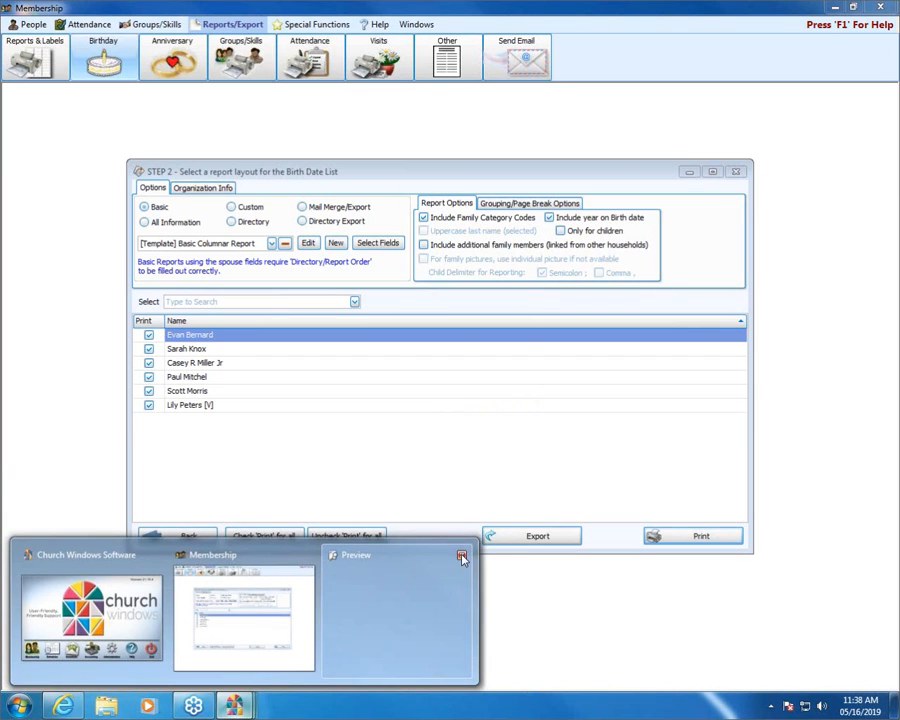
left_click(462, 558)
Step: Preview the Birth Date List report, enlarge it to 95% for reading, and close the preview
left_click(681, 539)
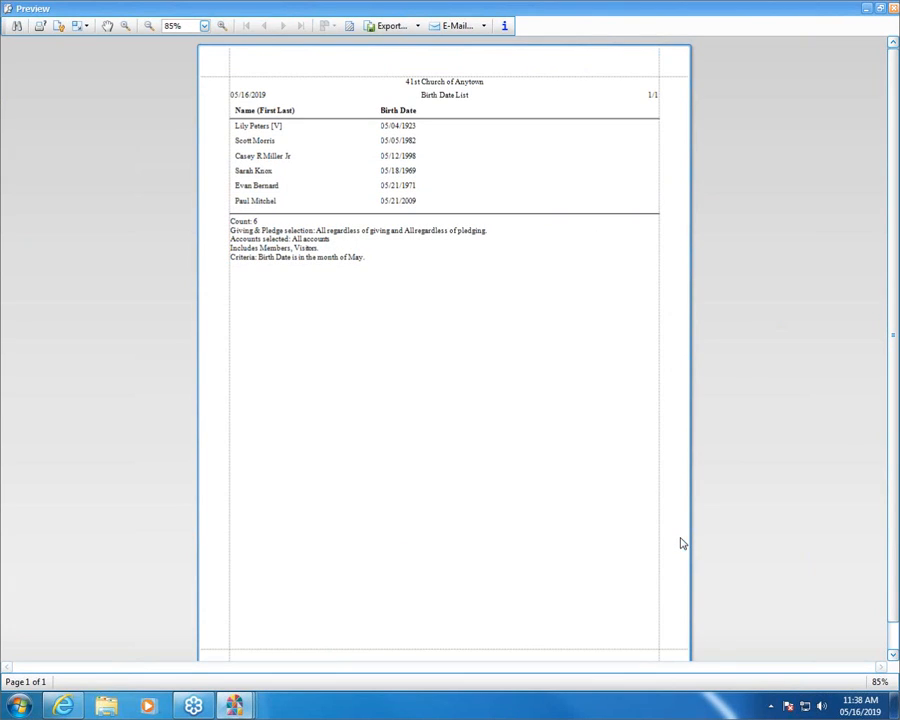
left_click(223, 27)
left_click(223, 27)
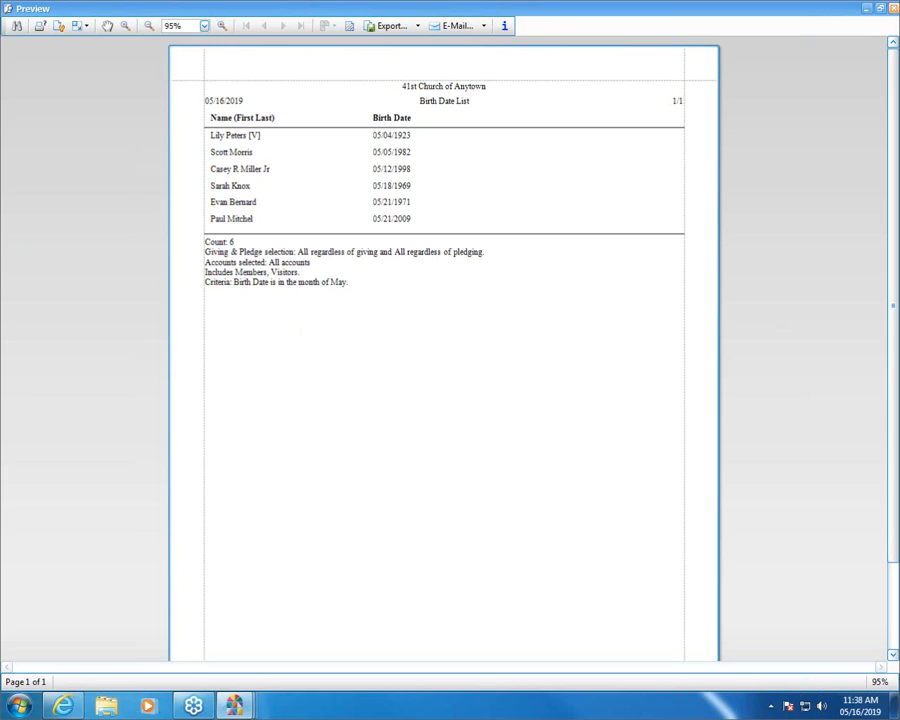
left_click(893, 8)
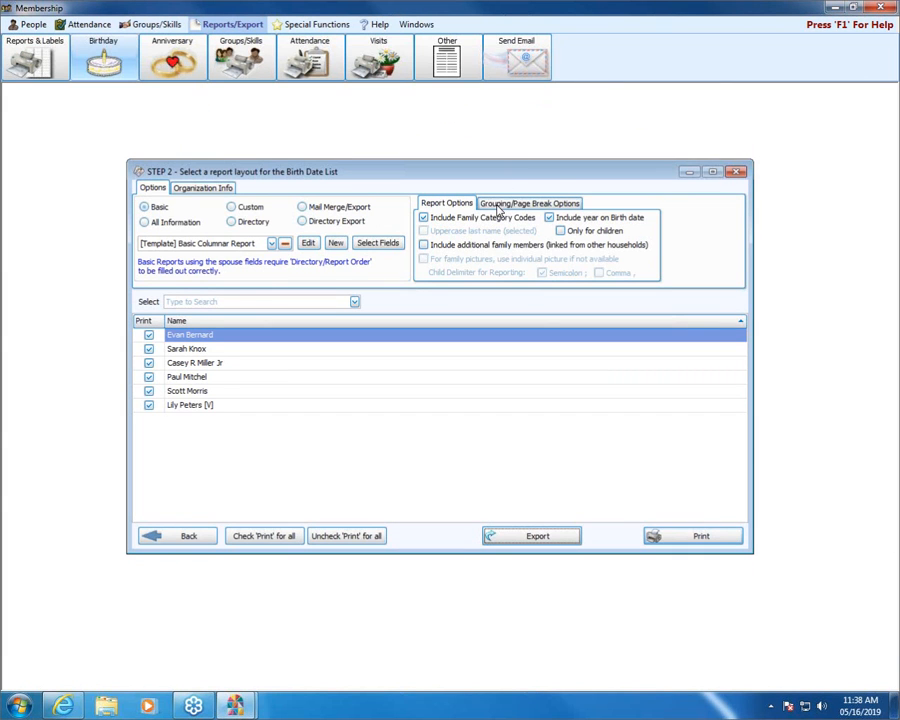
Step: Exclude the year from birth dates in the Birth Date List's report options
left_click(584, 220)
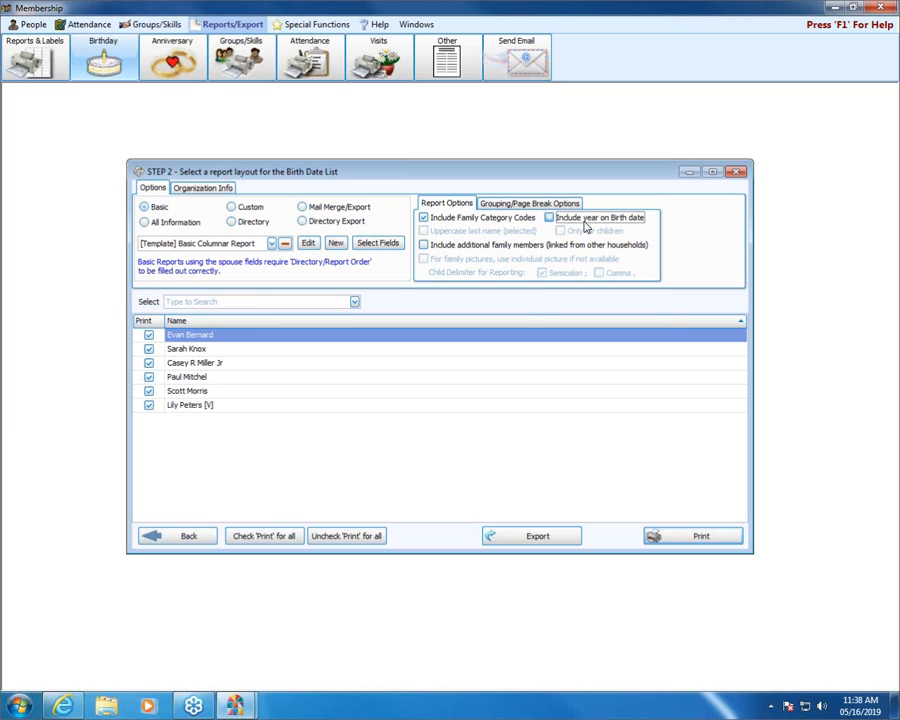
Step: Try the Only for children option, review the Grouping/Page Break Options, and include the year on birth dates in the Birth Date List
left_click(587, 231)
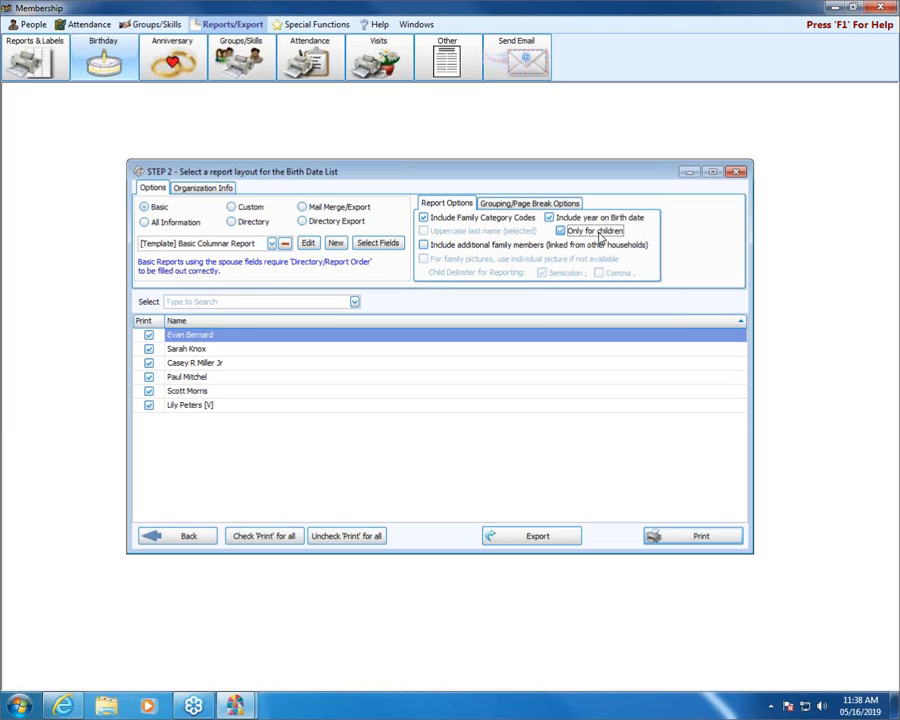
left_click(549, 217)
left_click(534, 205)
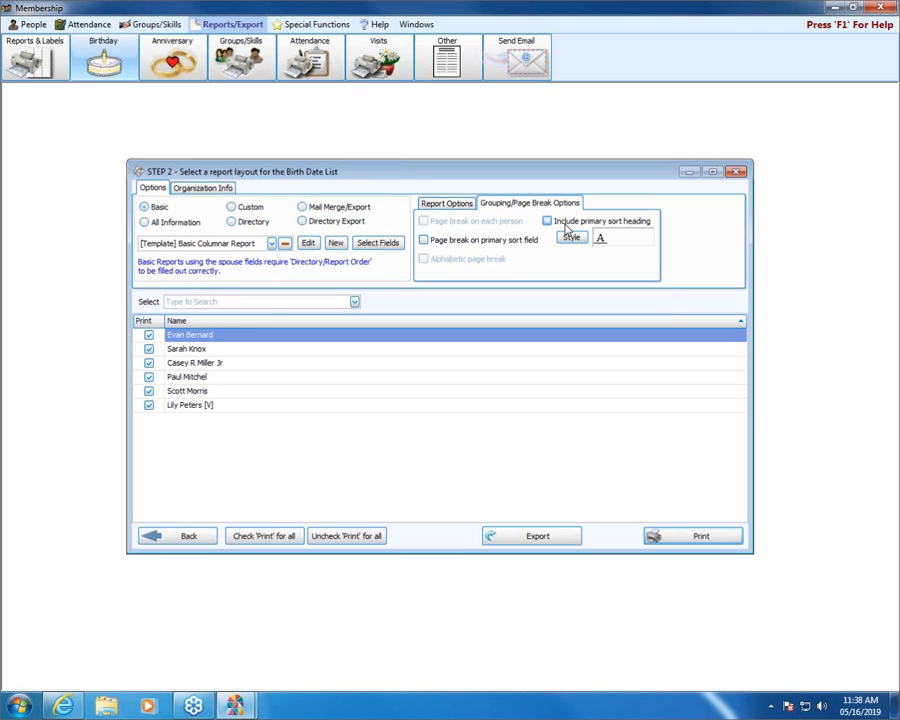
left_click(446, 203)
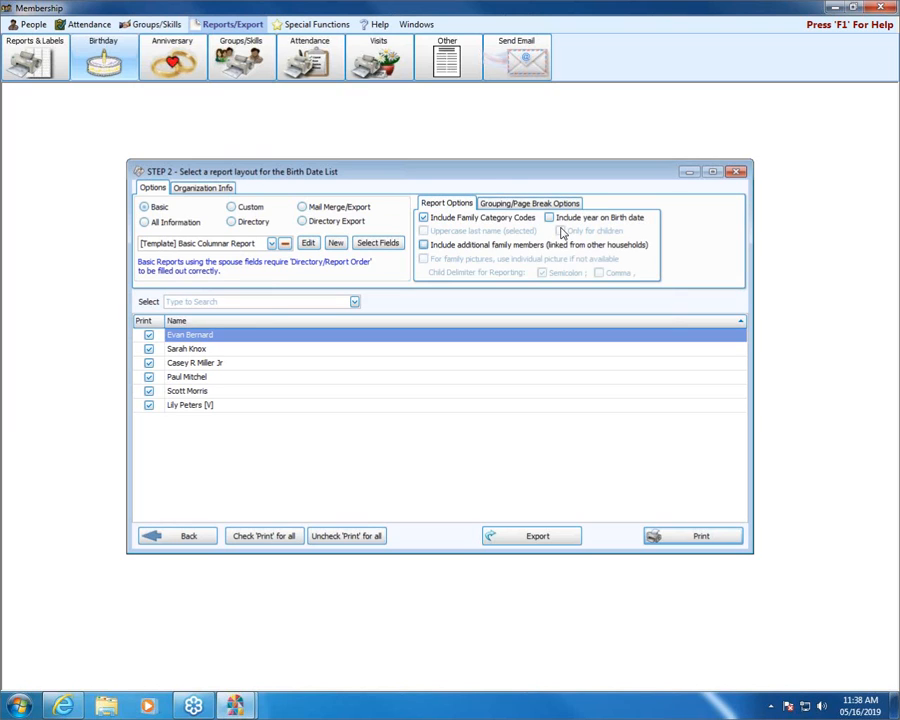
left_click(618, 218)
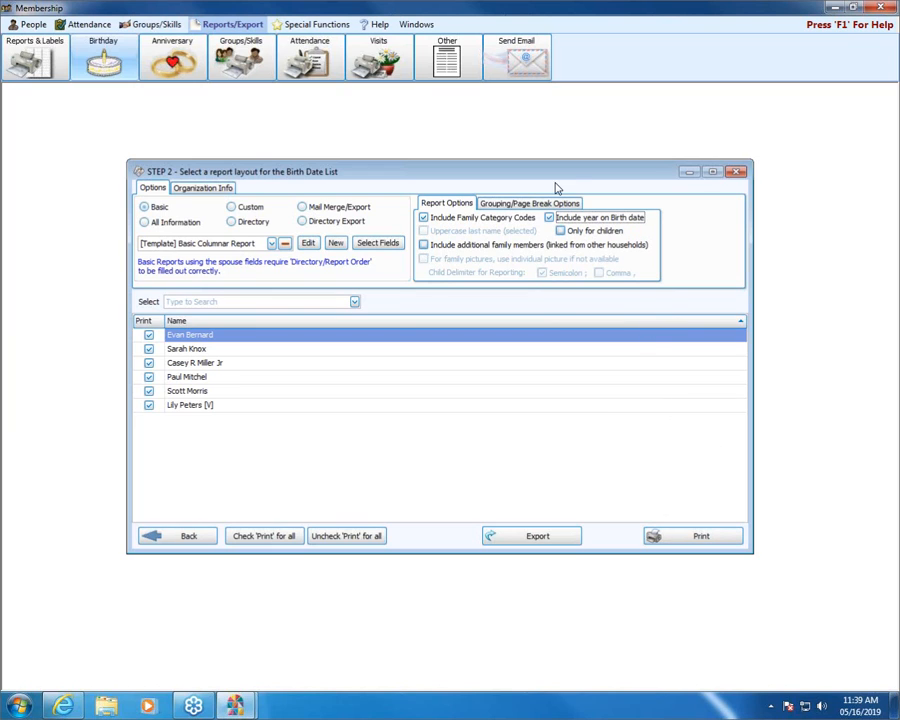
Step: Preview the Birth Date List with full birth dates, and close the preview and the report setup
left_click(681, 544)
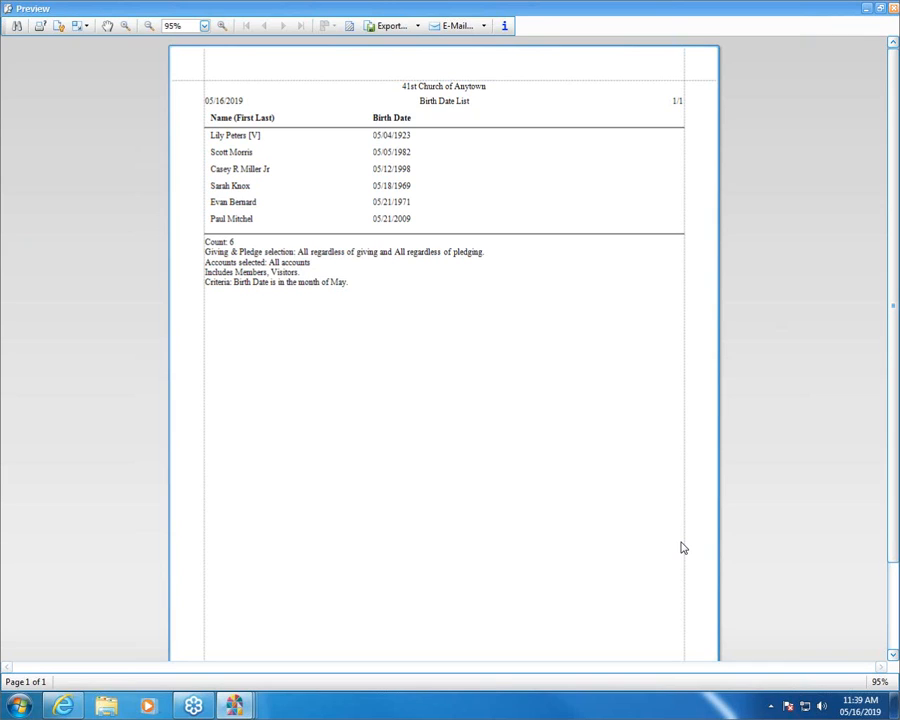
left_click(882, 8)
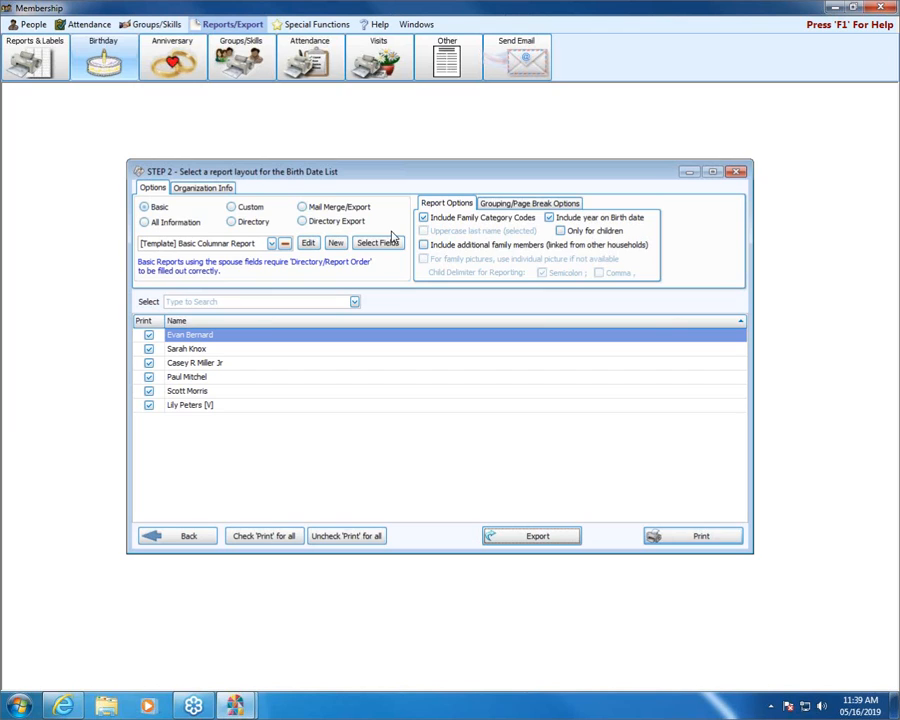
left_click(738, 173)
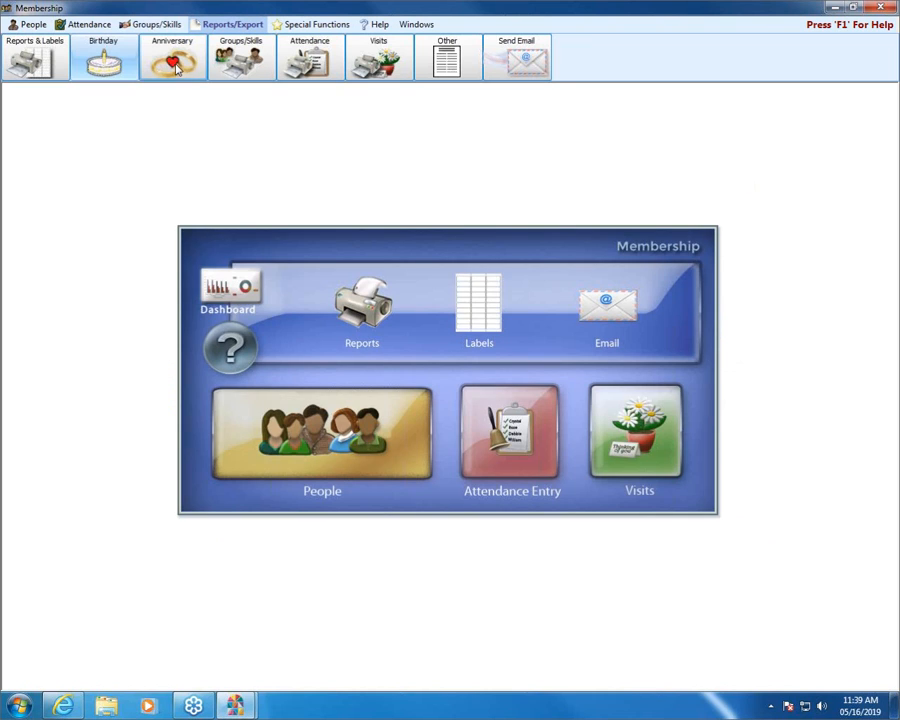
Step: Start an anniversary report and add the criterion that Marriage Date is in the month of May
left_click(176, 61)
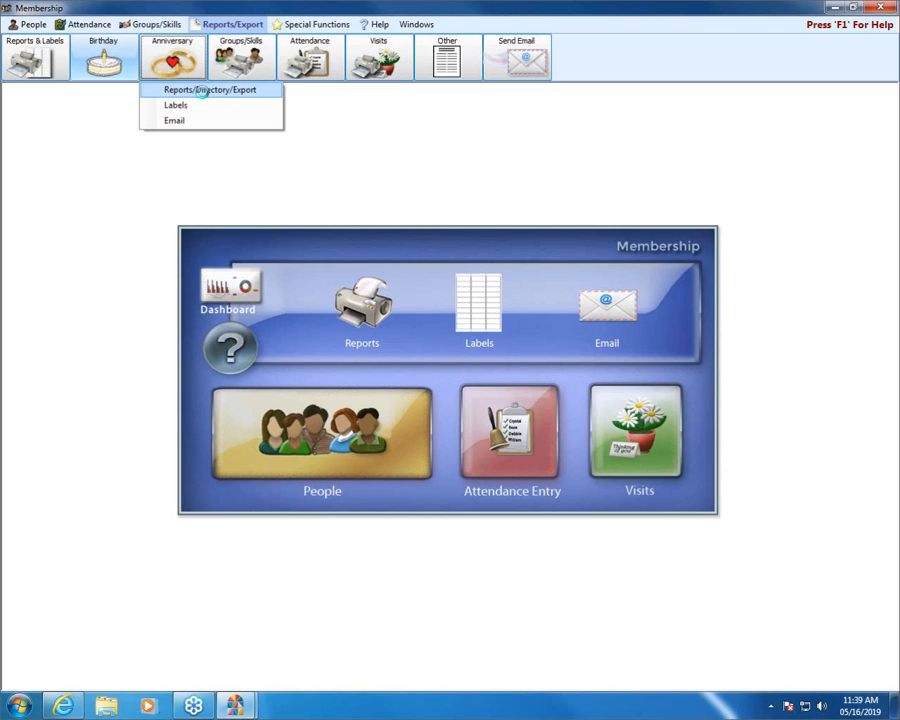
left_click(204, 90)
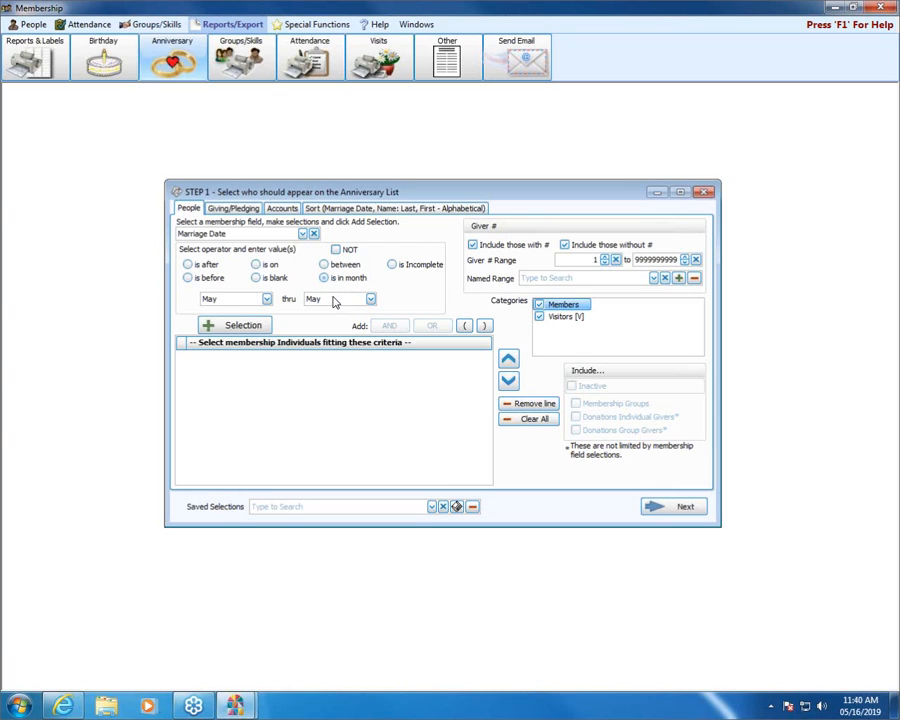
left_click(238, 326)
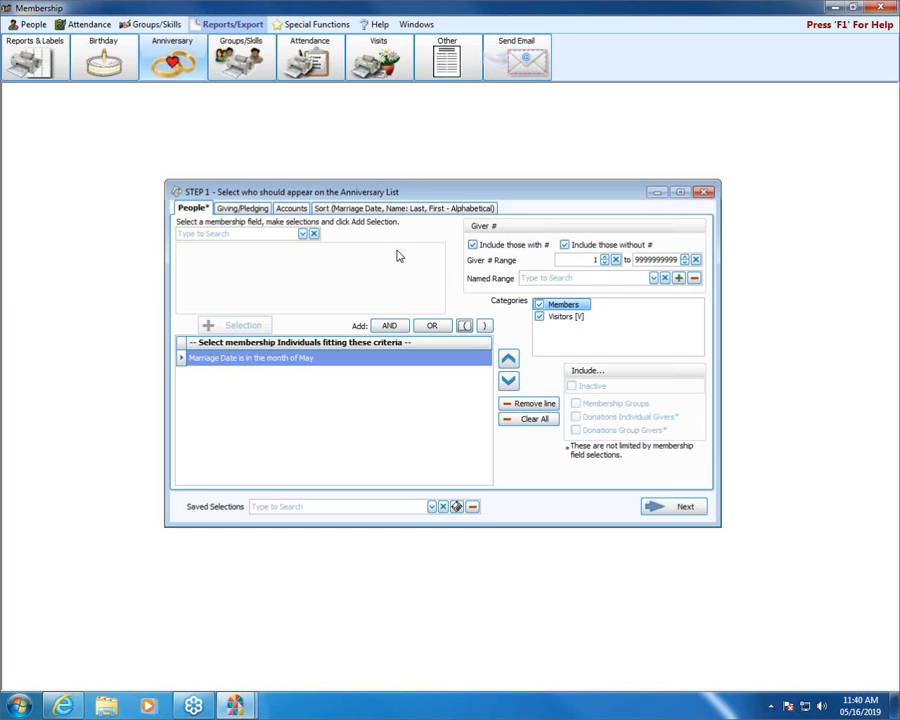
Step: Review the giving and account filters, and set the Anniversary List's date sort order to Month, Day only (Year does not affect sort)
left_click(229, 209)
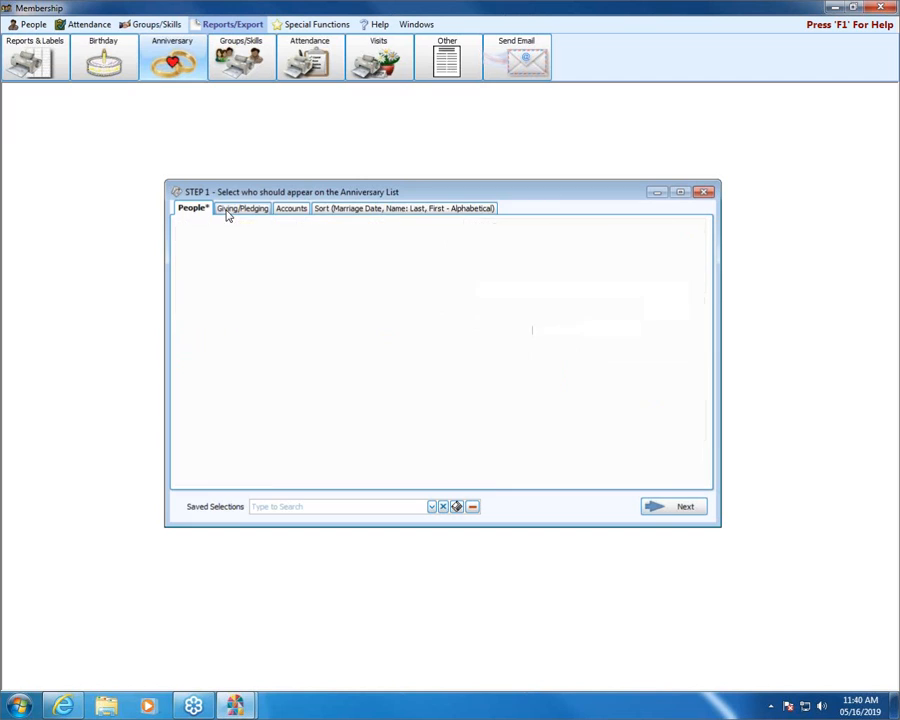
left_click(288, 209)
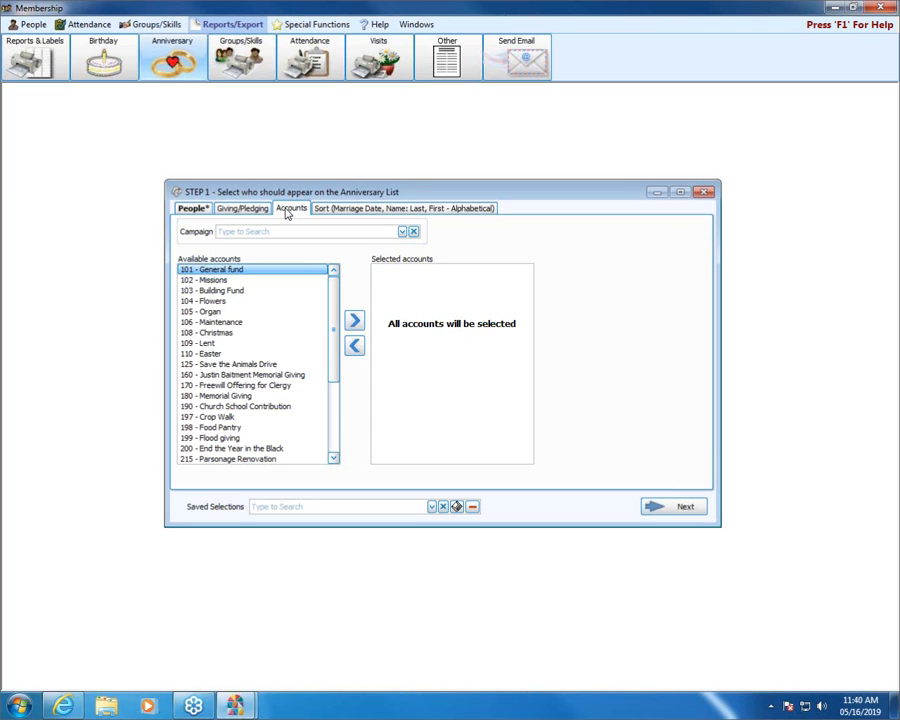
left_click(205, 208)
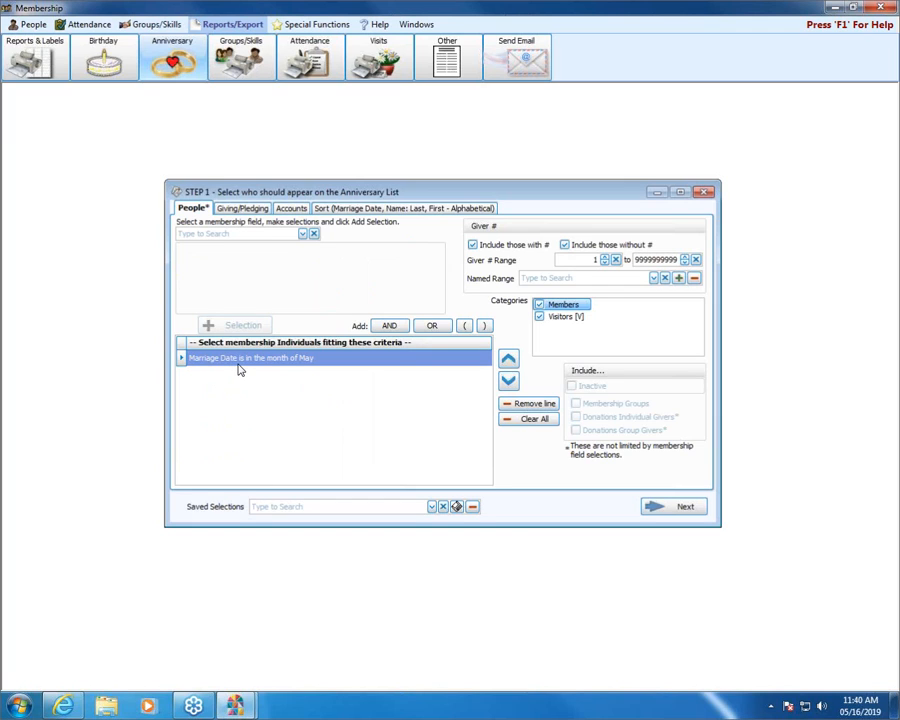
left_click(355, 209)
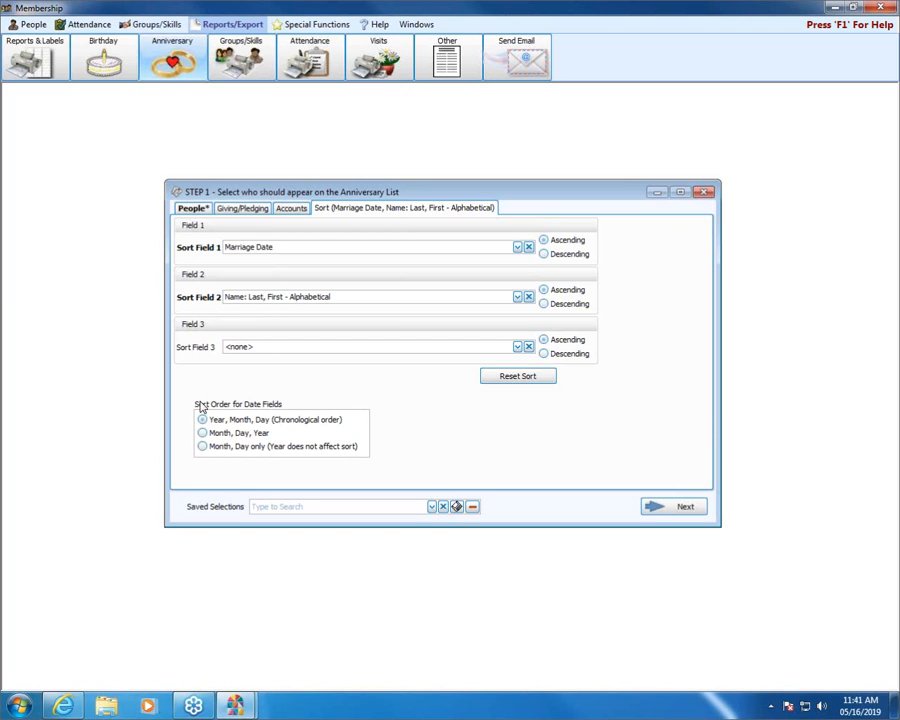
left_click(256, 447)
left_click(256, 448)
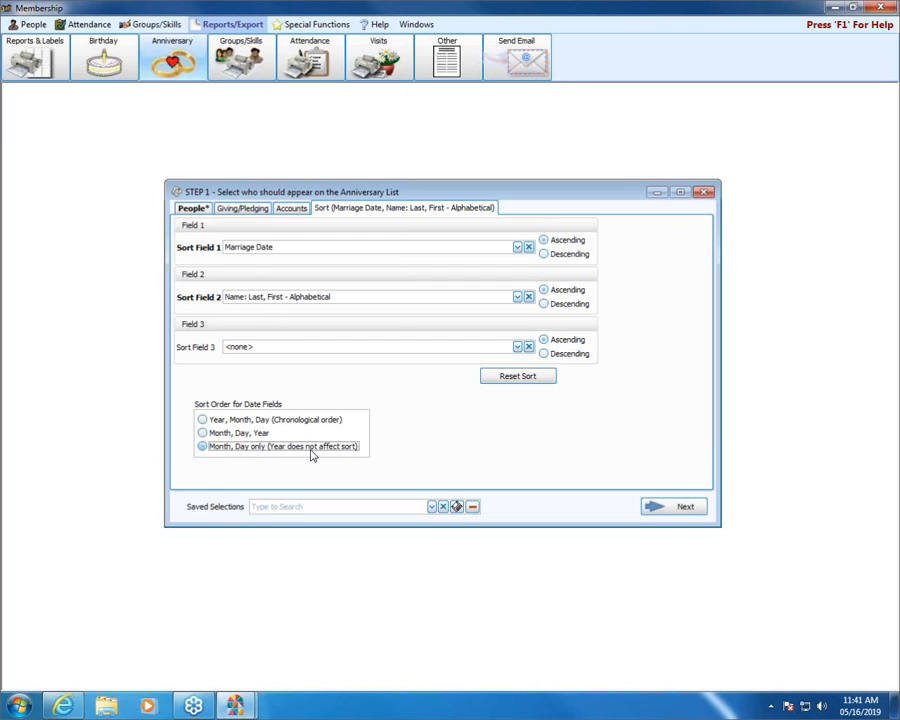
Step: Preview the Anniversary List in the Basic layout, and close the preview and the report setup
left_click(678, 507)
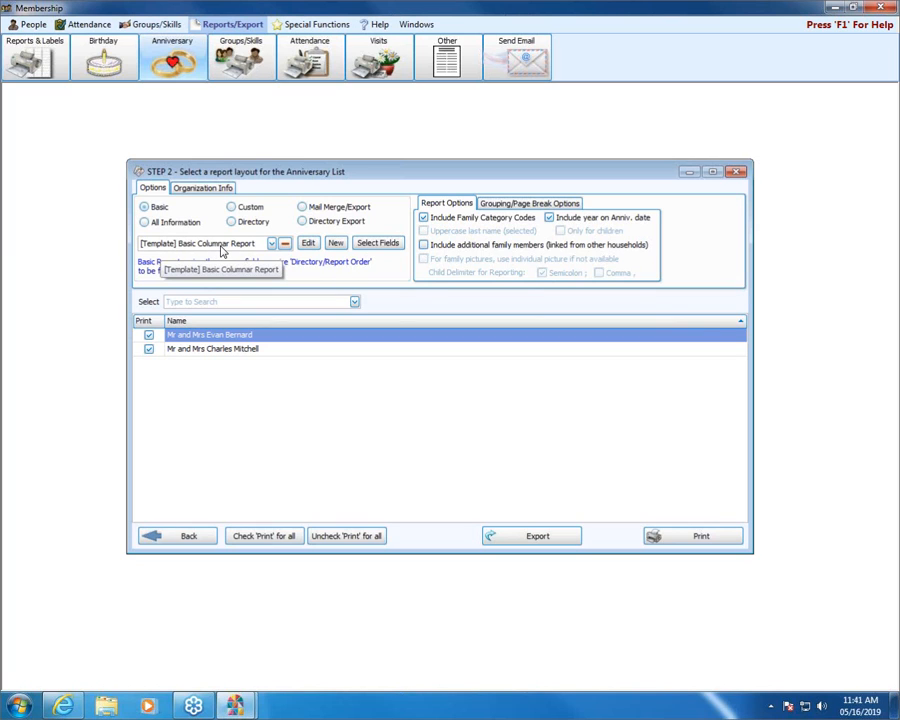
left_click(679, 540)
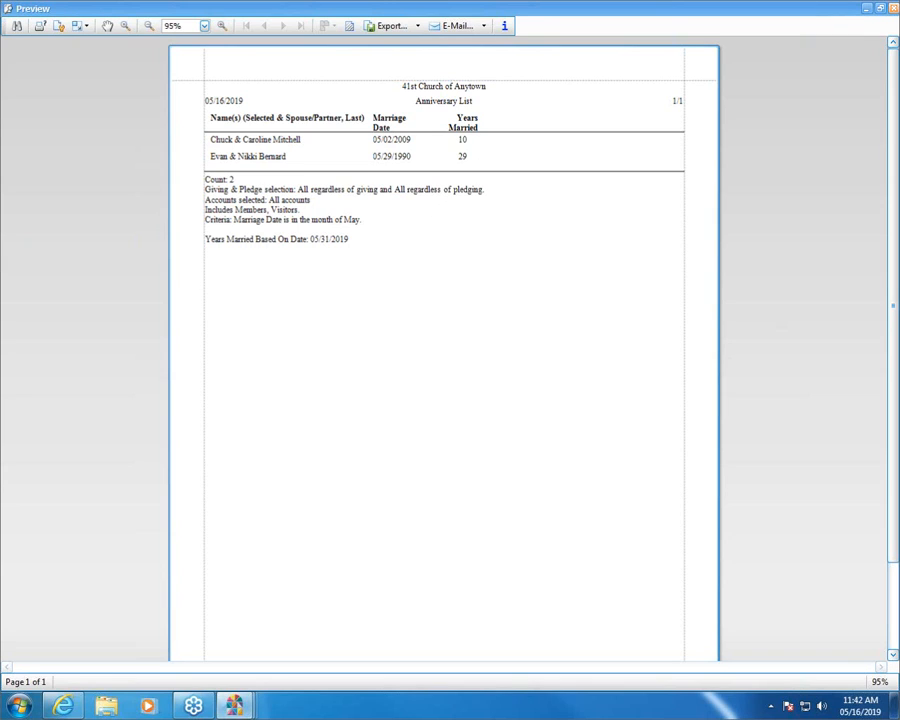
left_click(894, 8)
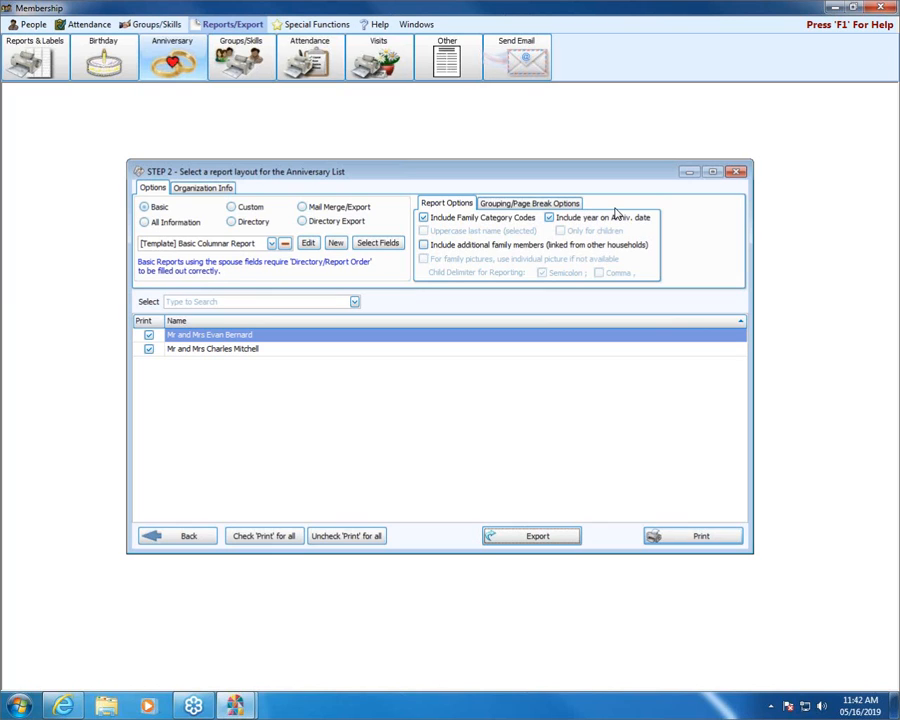
left_click(737, 174)
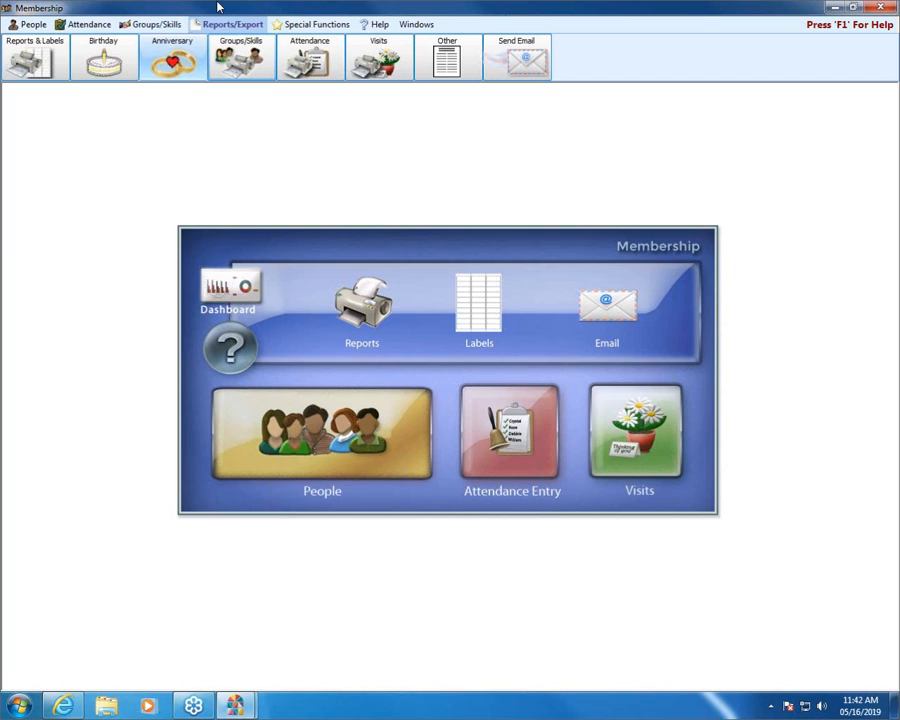
Step: Start a Groups/Classes report and add present members of the 1-2, 3-4, 5-6 and 7-8 grade classes as the selection criterion
left_click(250, 64)
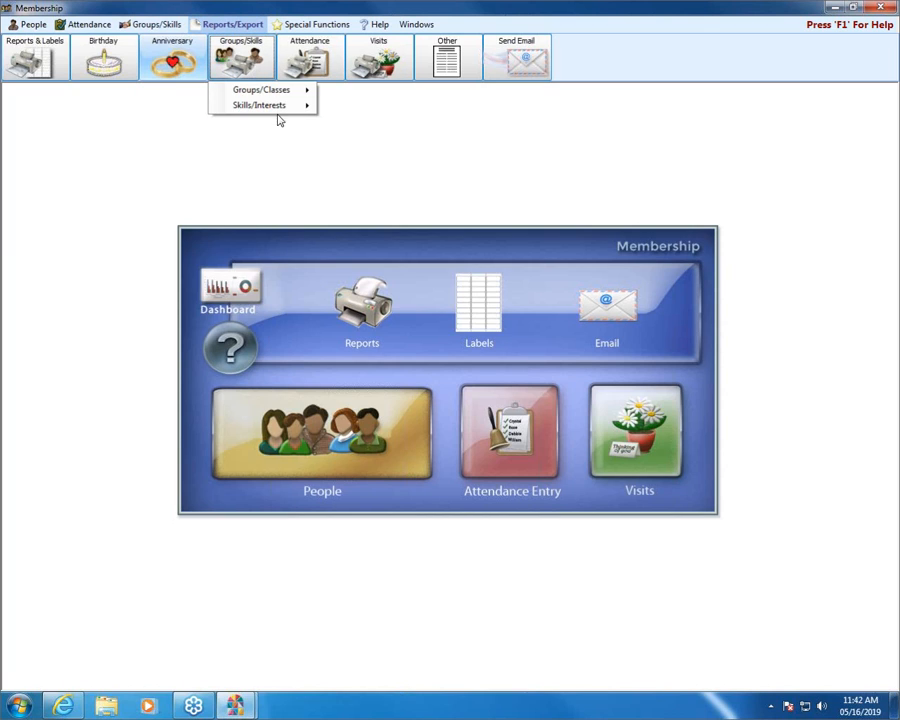
mouse_move(284, 96)
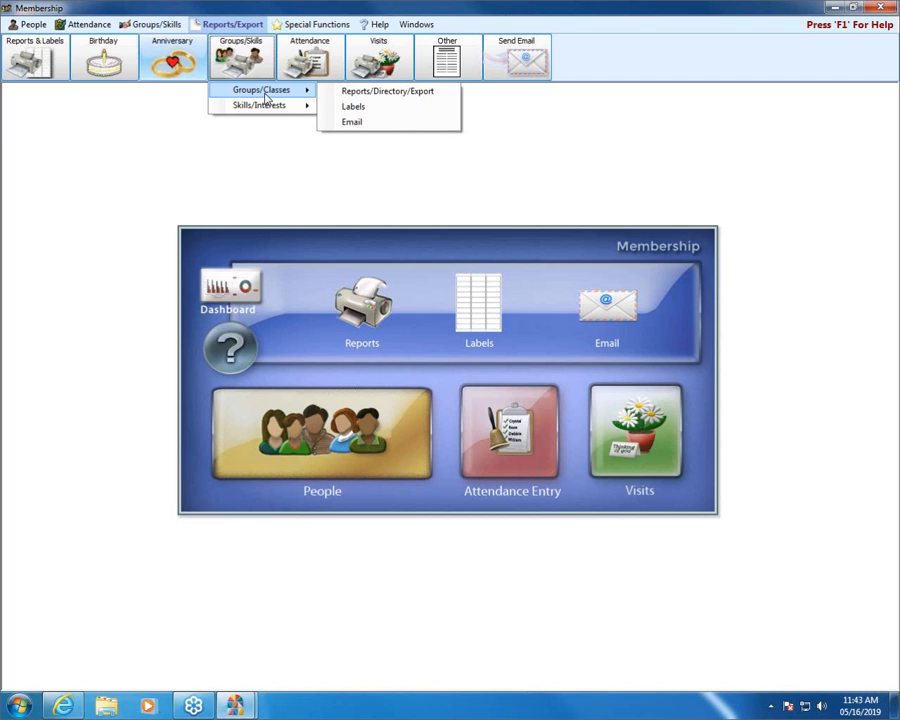
left_click(381, 93)
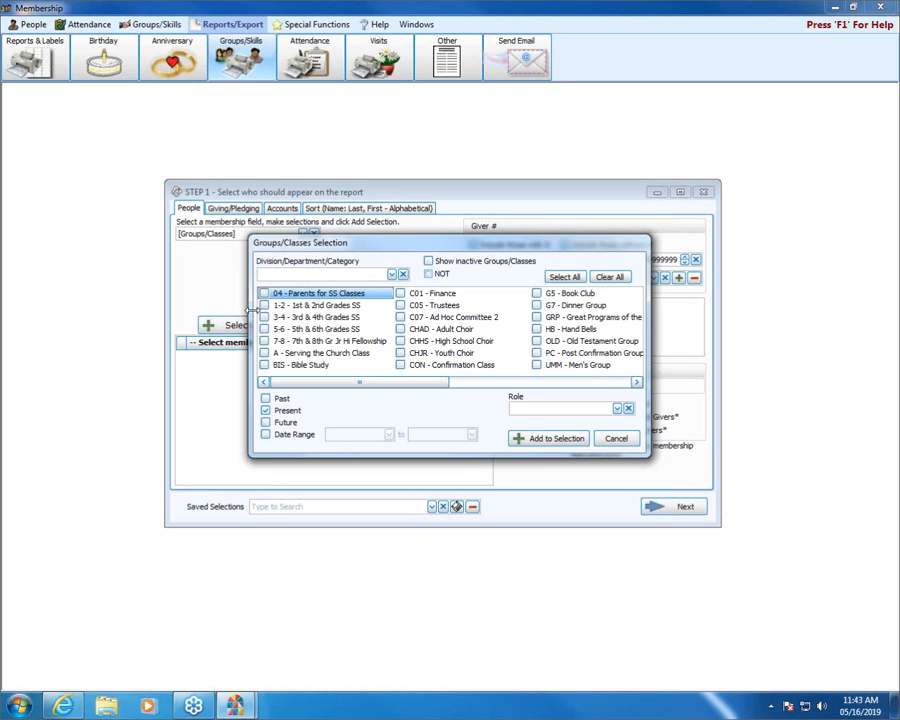
left_click(325, 306)
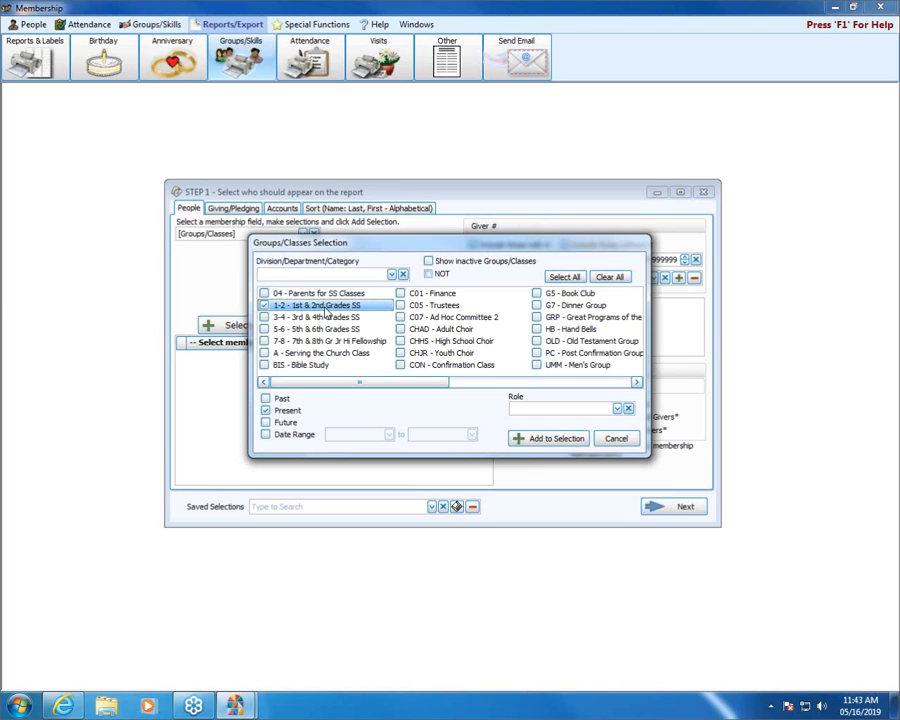
left_click(325, 318)
left_click(323, 330)
left_click(323, 342)
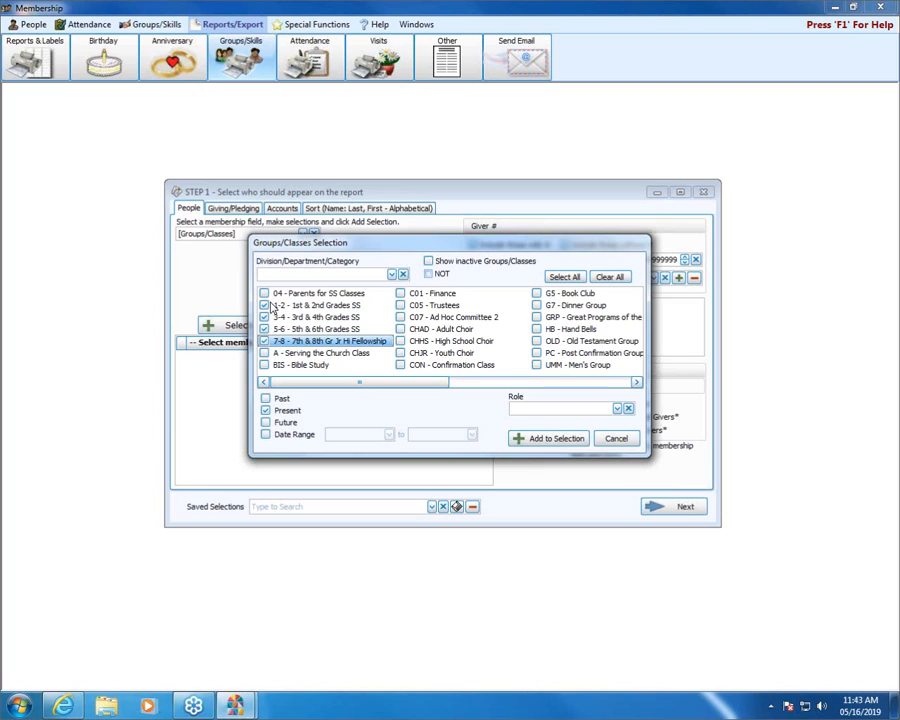
left_click(266, 340)
left_click(565, 442)
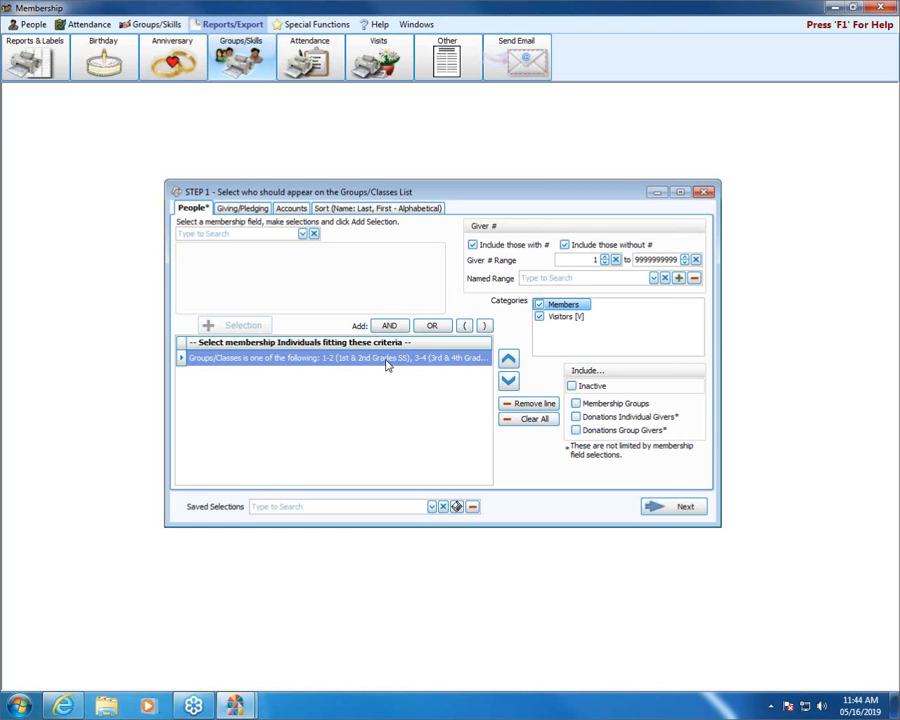
Step: Review the giver number, Giving/Pledging, account and sort settings for the Groups/Classes List
left_click(566, 245)
left_click(238, 210)
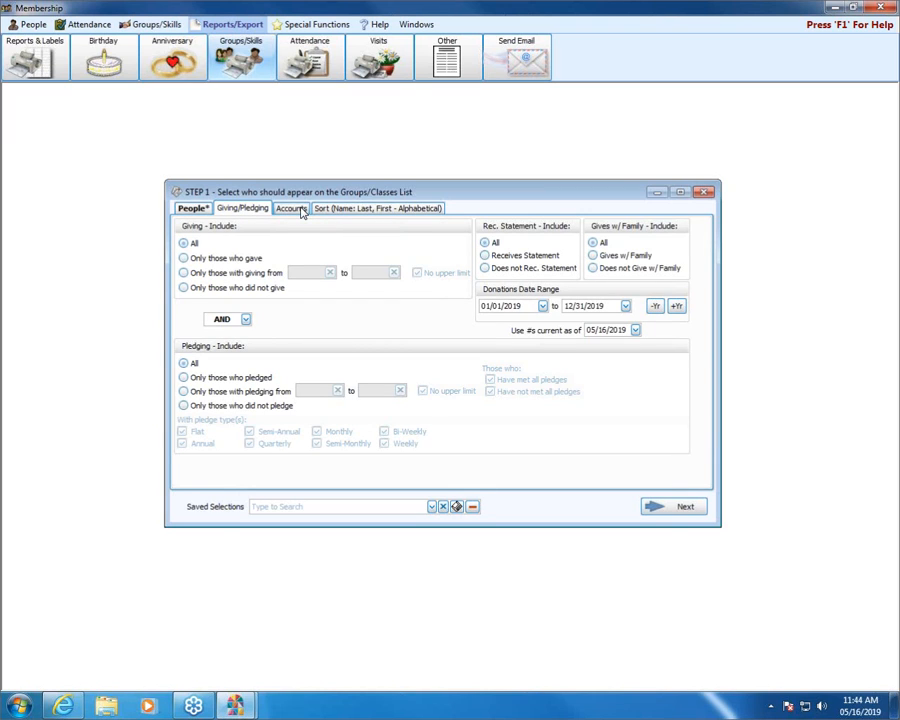
left_click(300, 210)
left_click(348, 210)
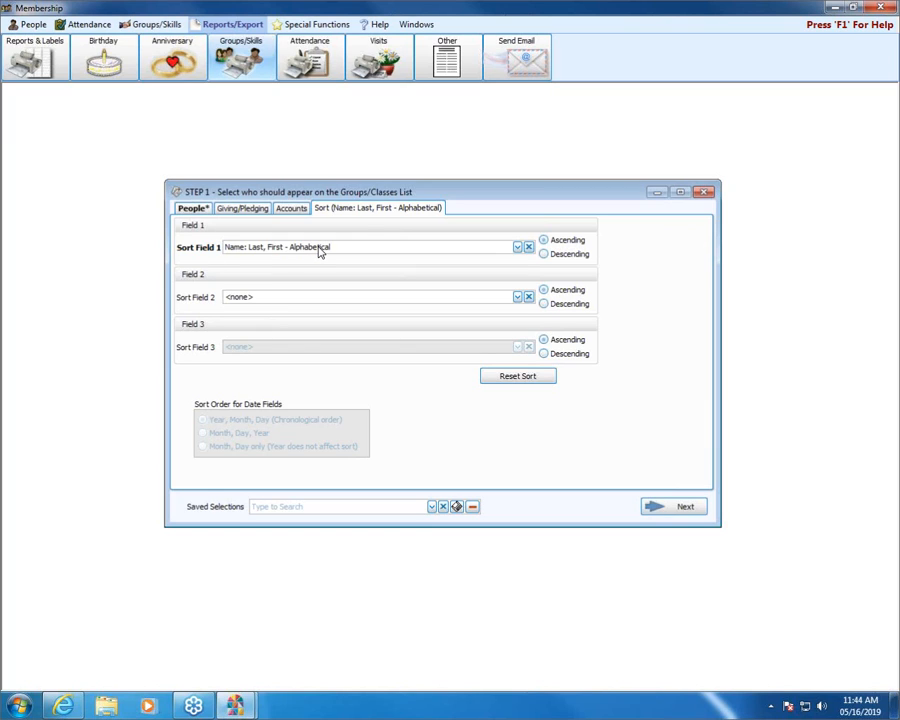
Step: Preview the Groups/Classes List in the Basic layout, examine its first two pages, and close the preview
left_click(674, 507)
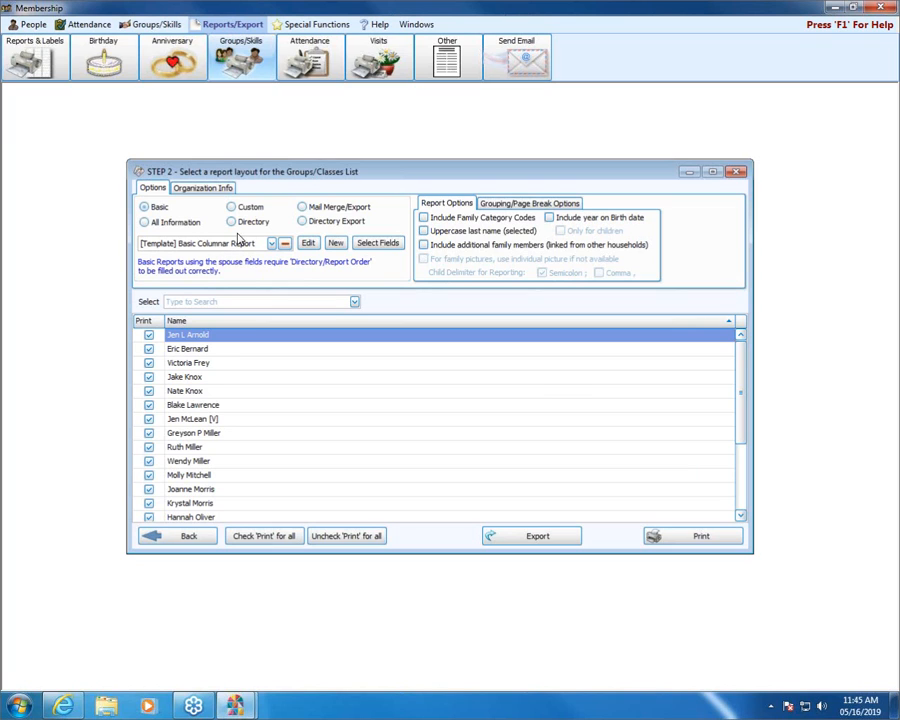
left_click(706, 537)
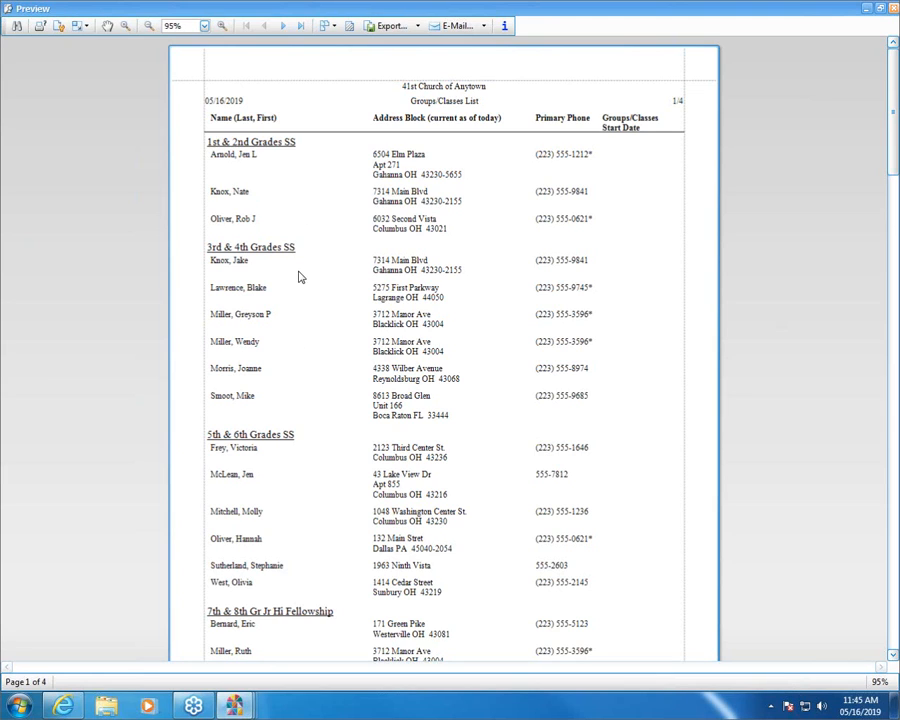
scroll(301, 407, "down", 1)
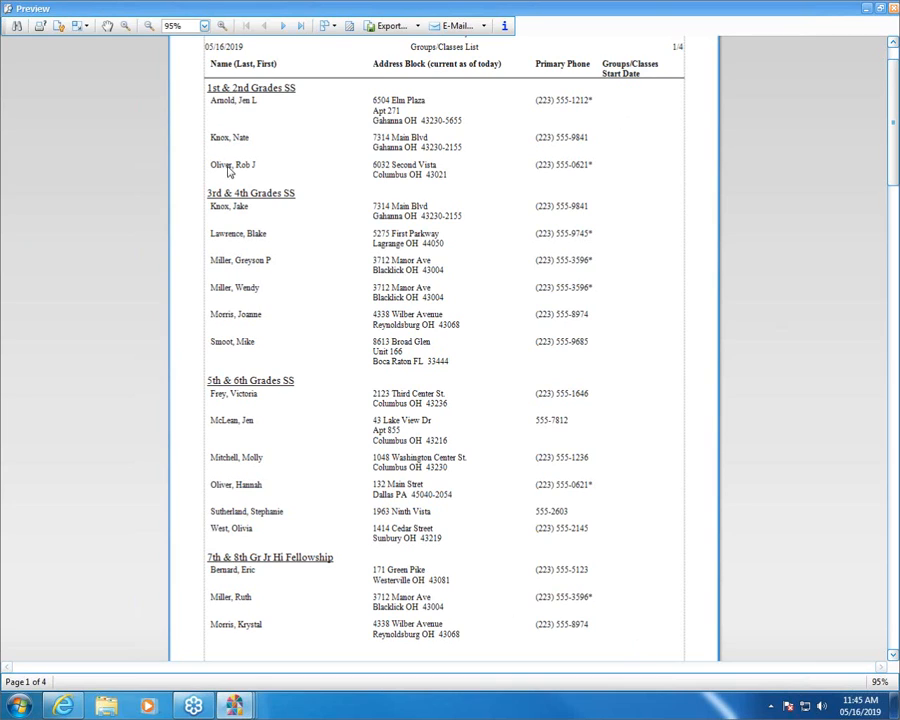
left_click(284, 27)
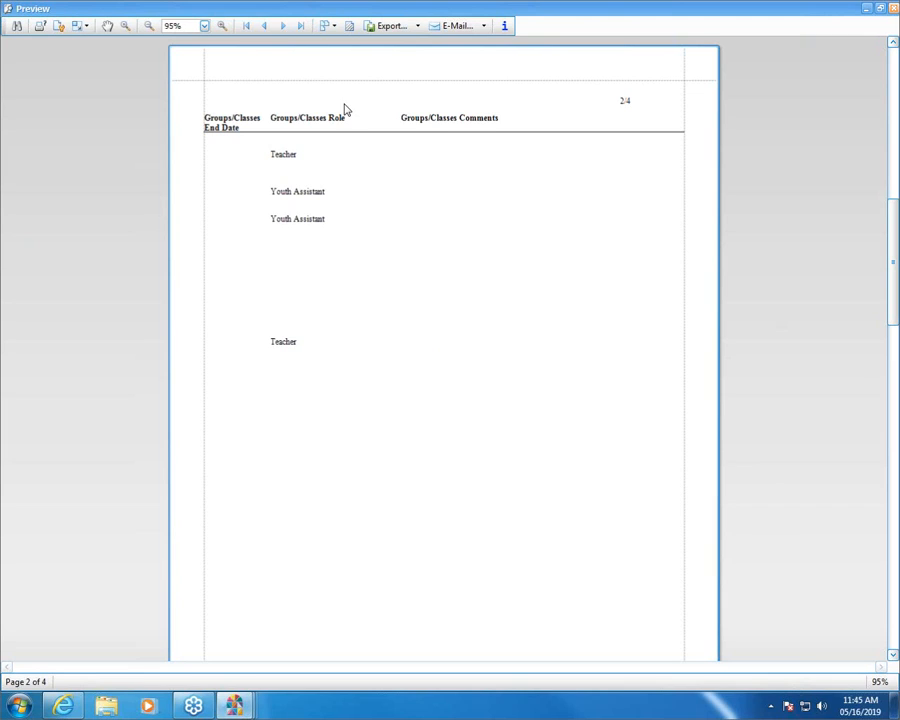
left_click(264, 26)
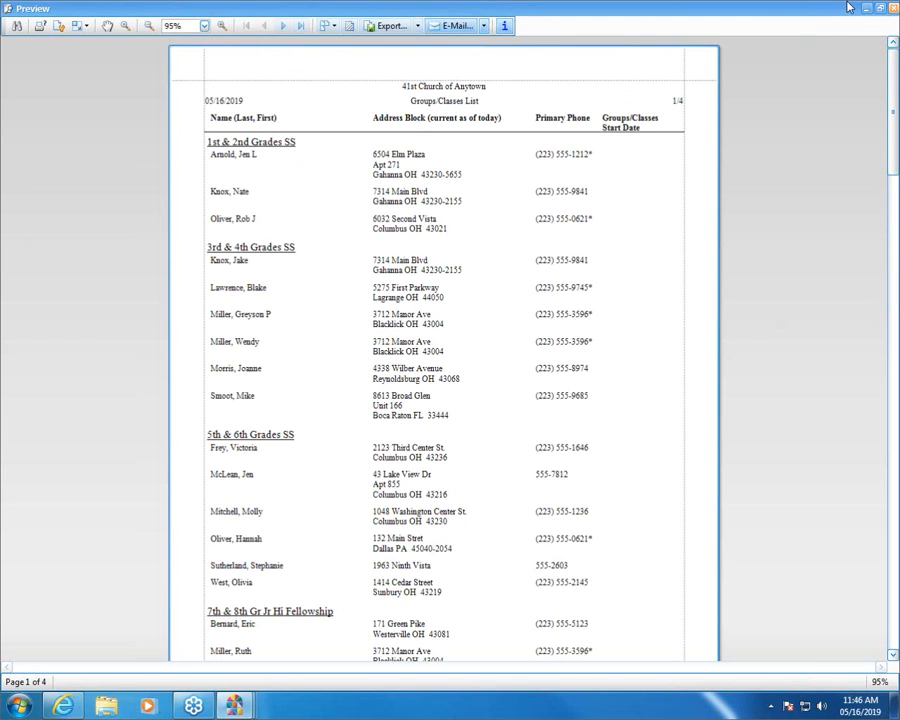
left_click(893, 8)
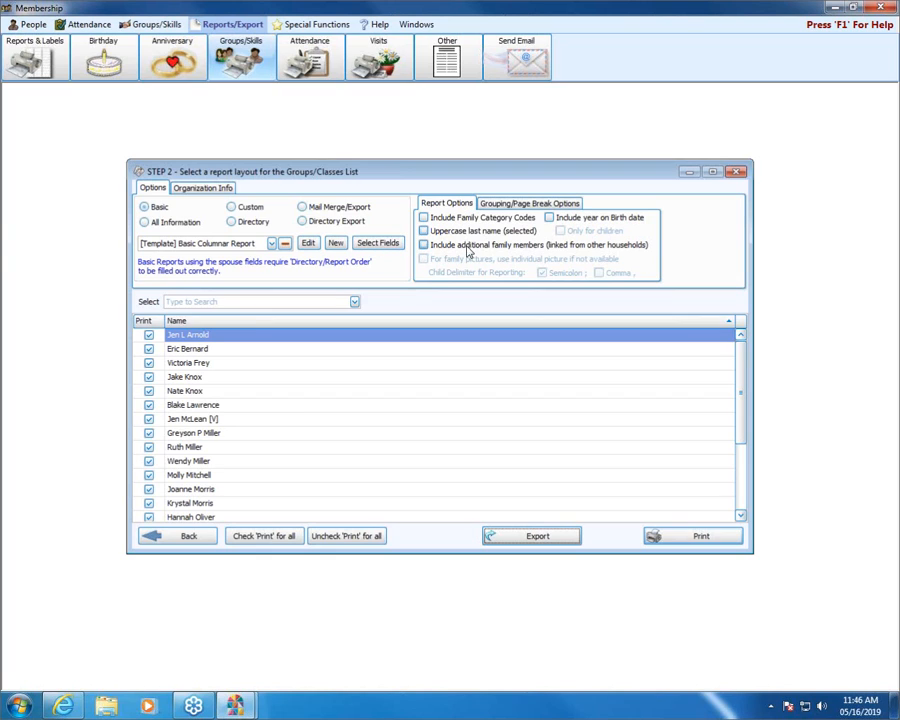
Step: Turn on a page break on Group for the Groups/Classes List
left_click(539, 207)
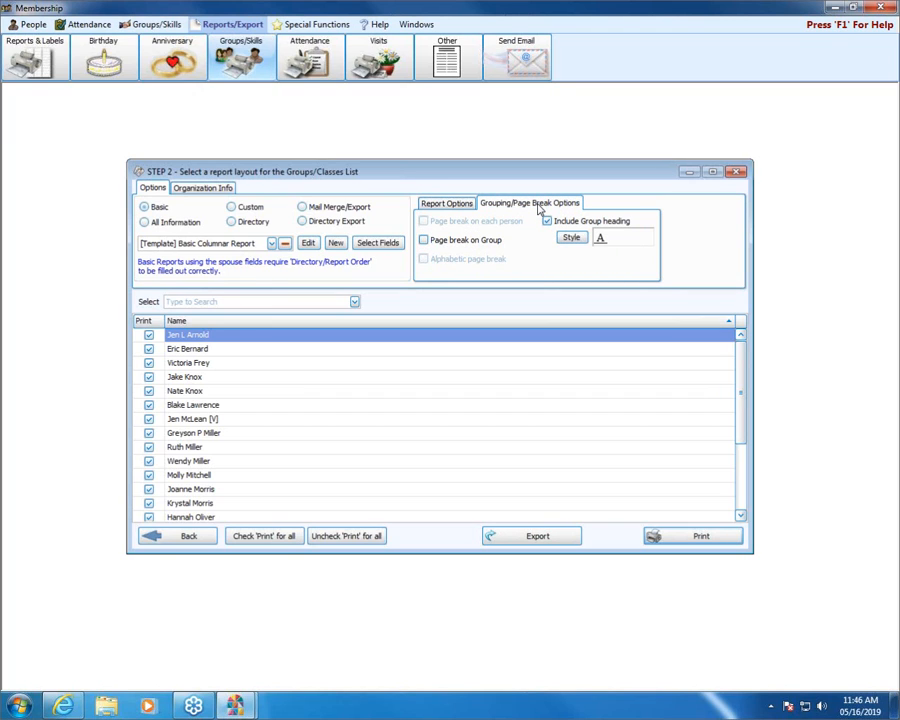
left_click(426, 242)
Step: Preview the Groups/Classes List, examine its first five pages for the page breaks between classes, and close the preview and the report
left_click(731, 541)
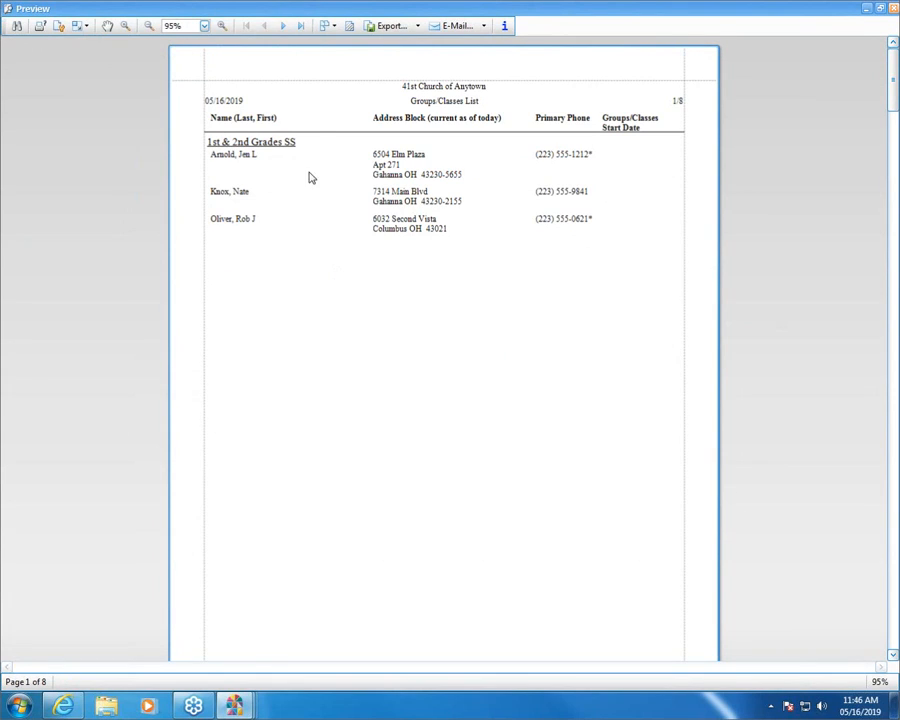
left_click(284, 26)
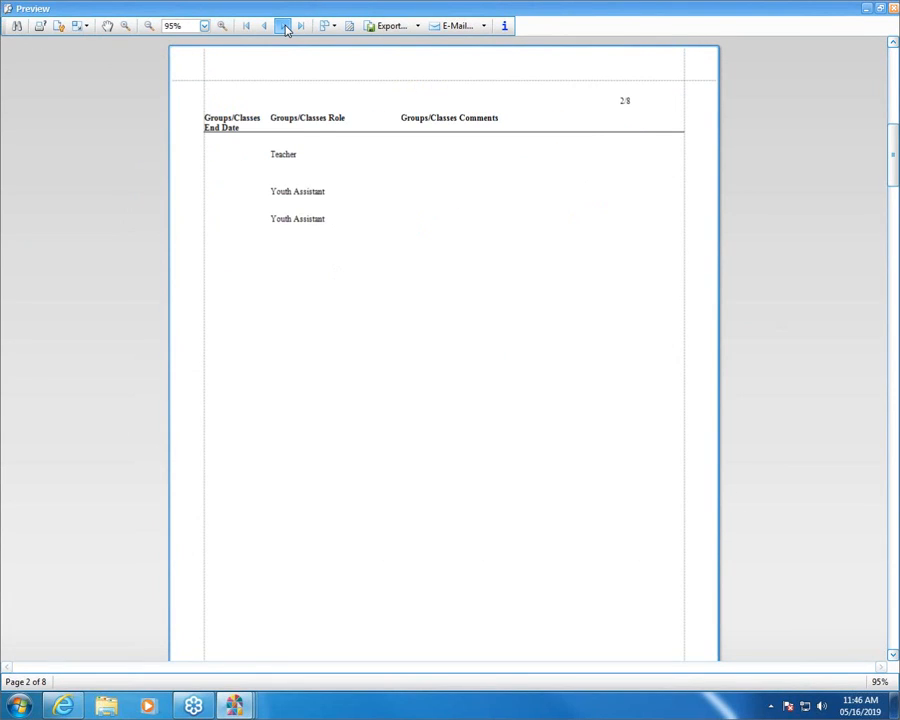
left_click(284, 26)
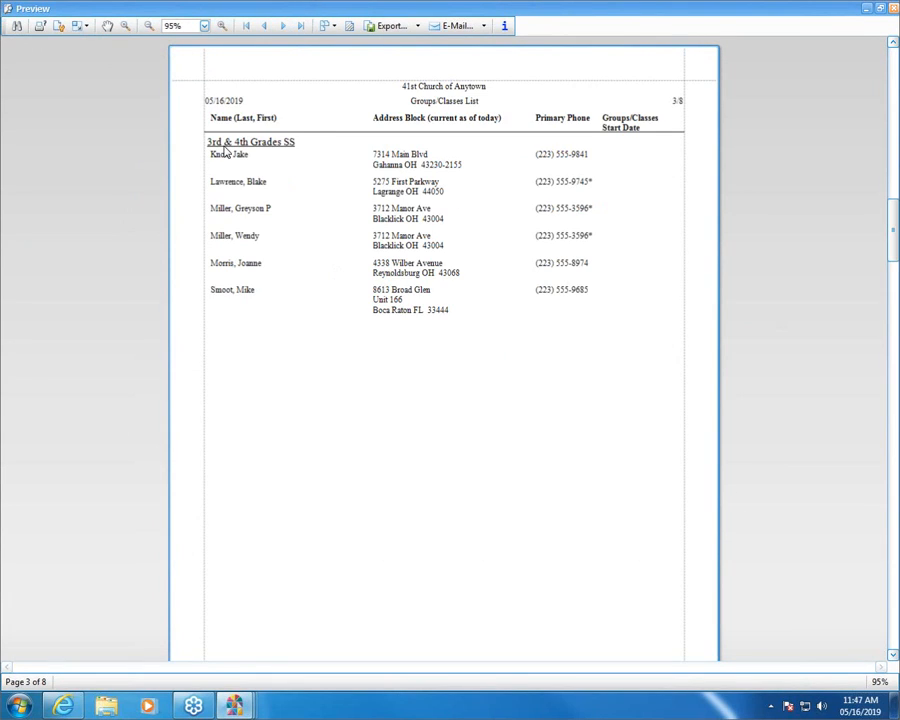
left_click(284, 26)
left_click(284, 26)
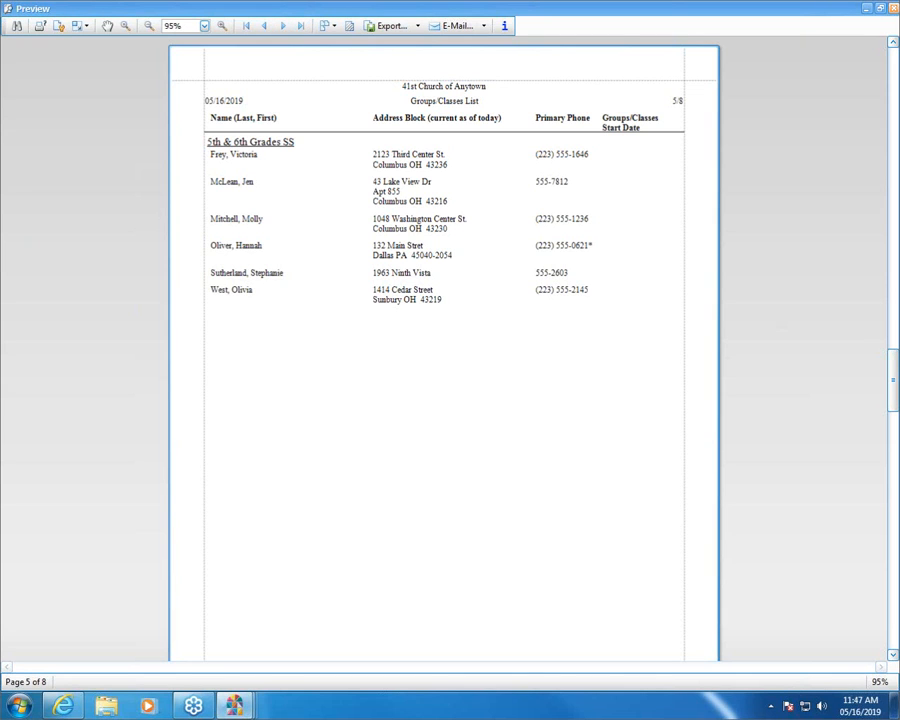
left_click(894, 8)
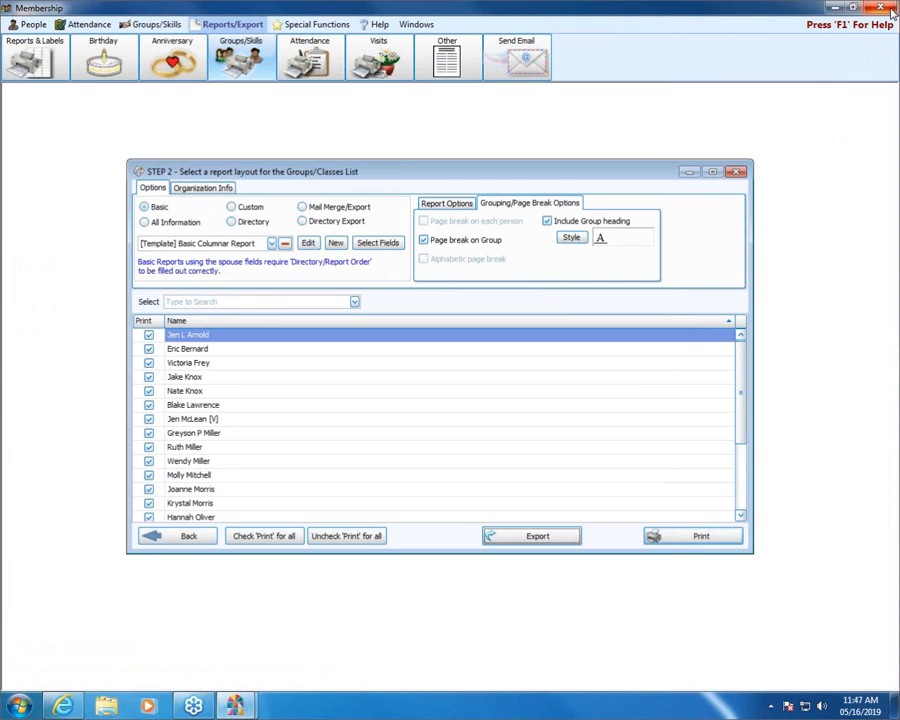
left_click(736, 172)
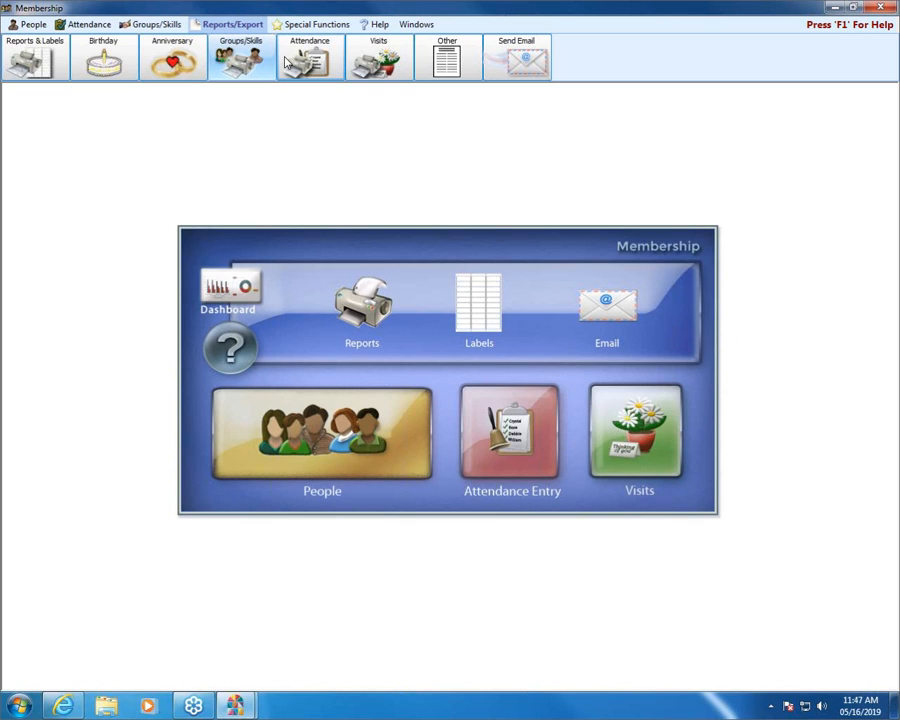
Step: Start a Skills/Interests report and add all listed skills and interests as the selection criterion
left_click(254, 58)
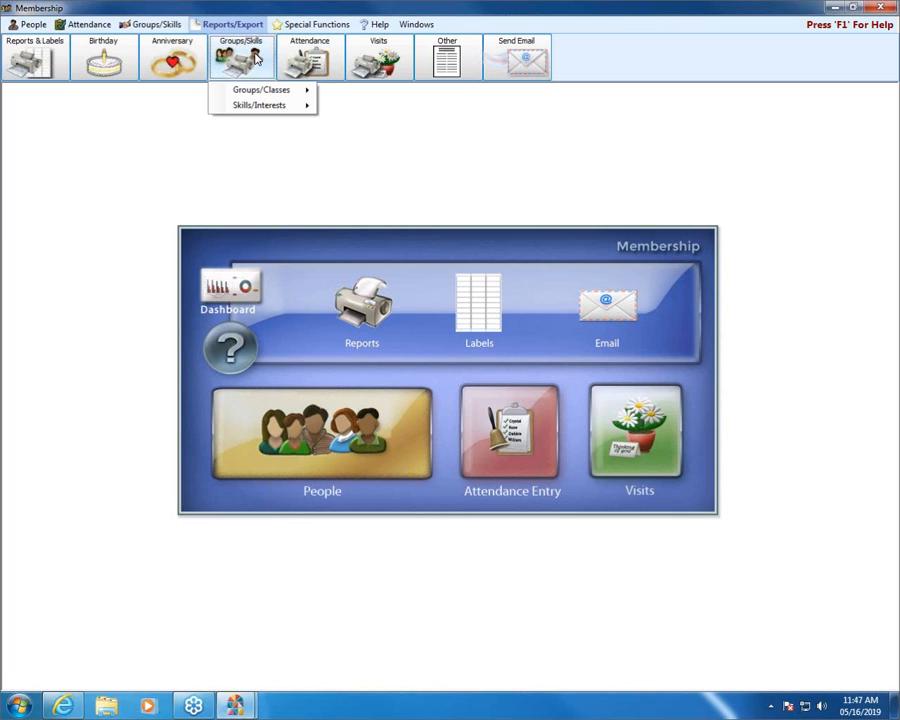
mouse_move(270, 110)
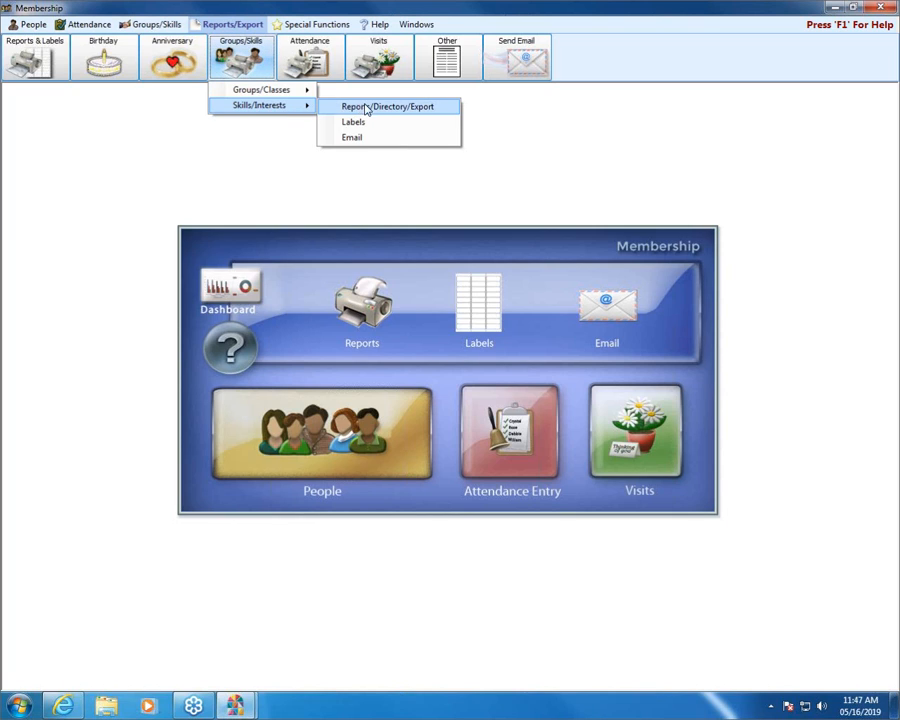
left_click(406, 108)
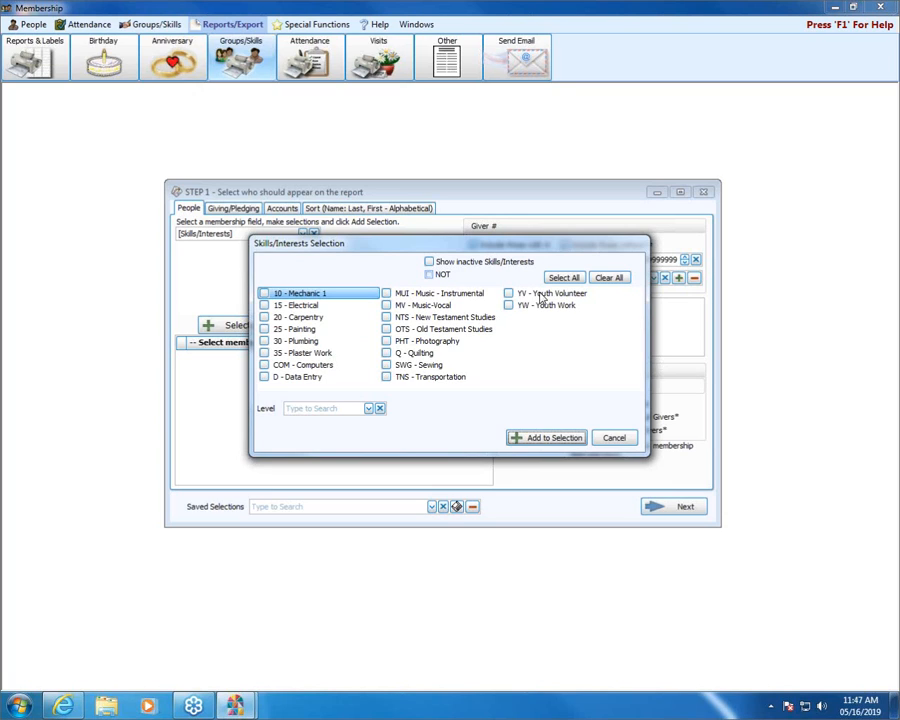
left_click(565, 278)
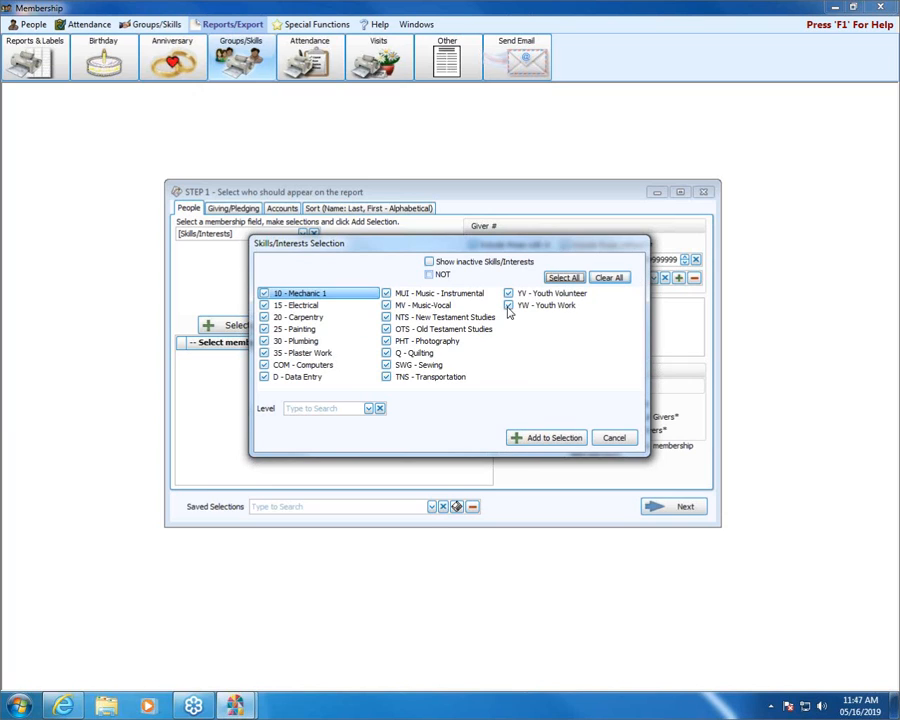
left_click(545, 438)
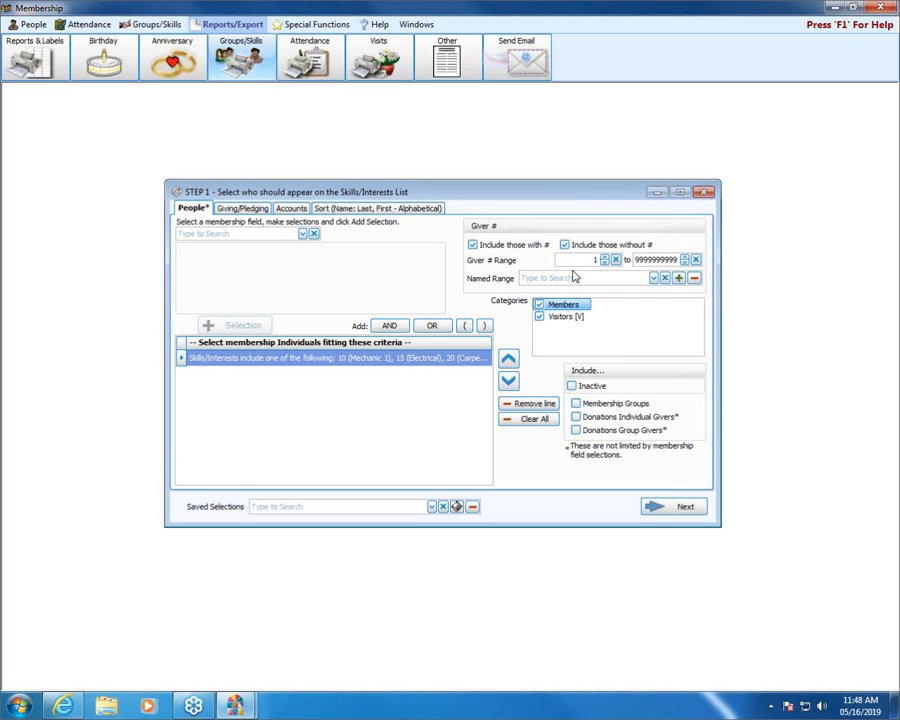
Step: Review the Giving/Pledging, account and sort settings for the Skills/Interests List
left_click(247, 212)
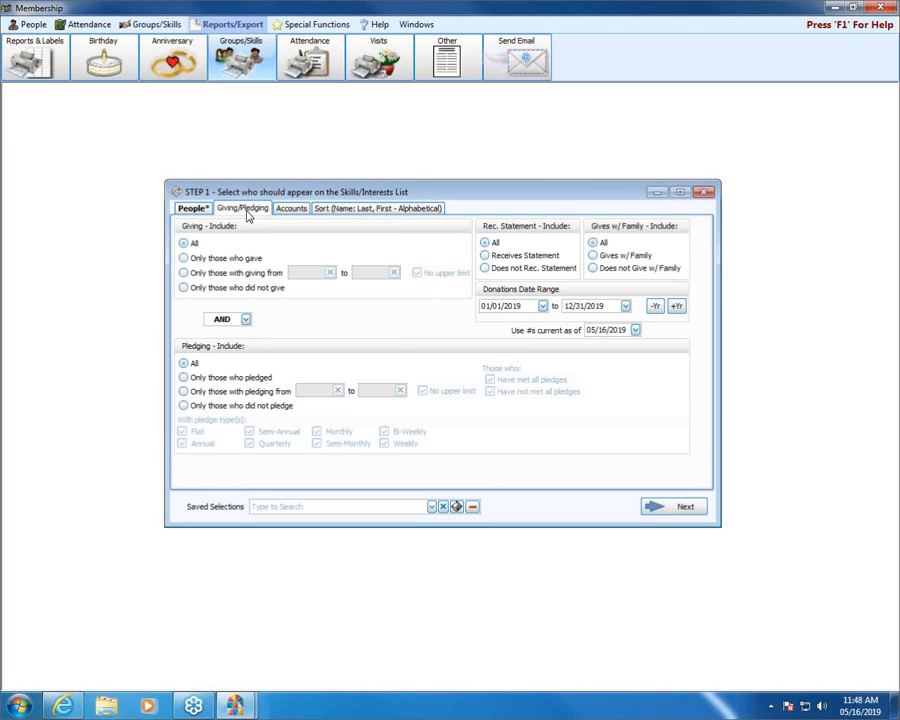
left_click(289, 211)
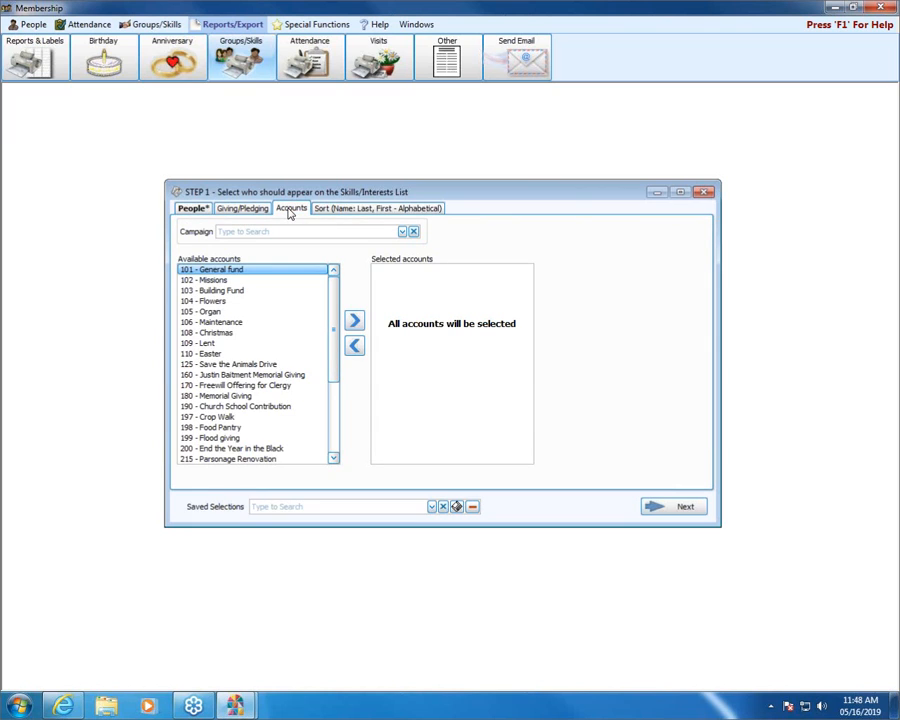
left_click(326, 212)
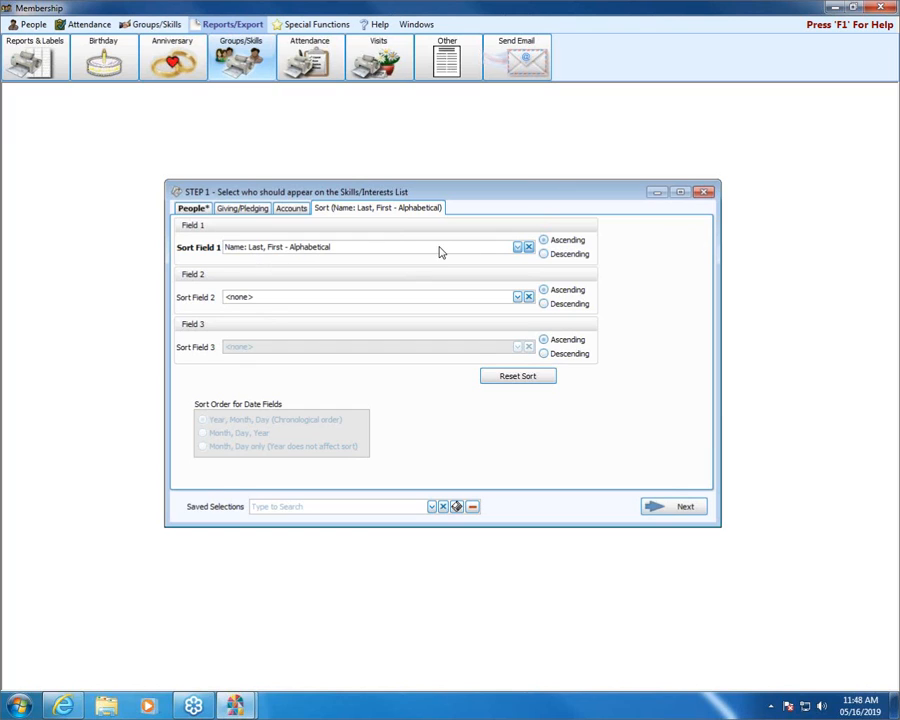
Step: Continue to the report layout, preview the Skills/Interests List in the Basic layout, and close the preview after examining the first five pages
left_click(682, 507)
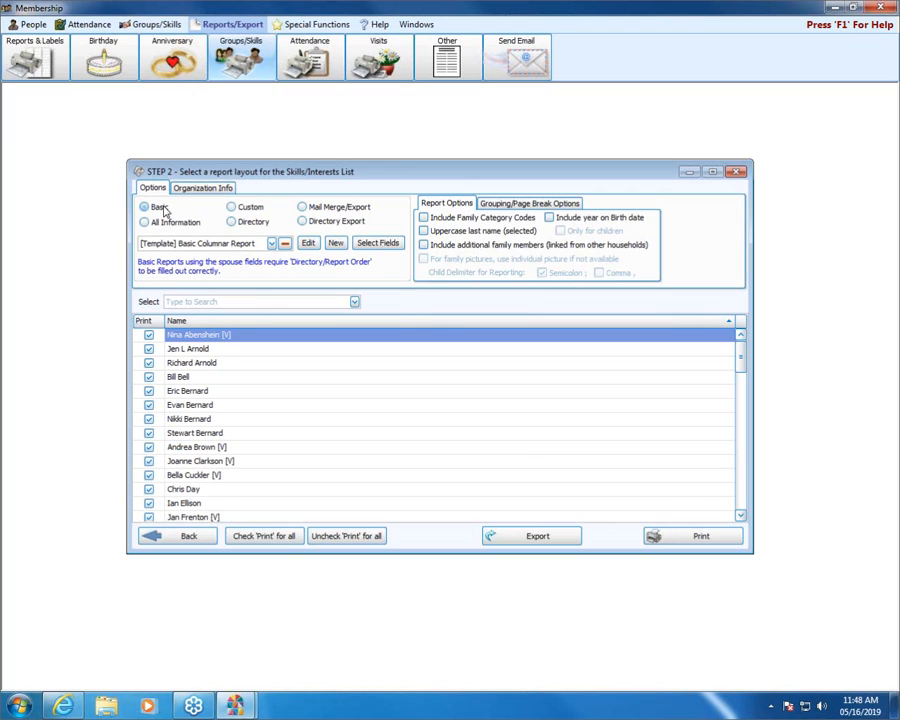
left_click(163, 207)
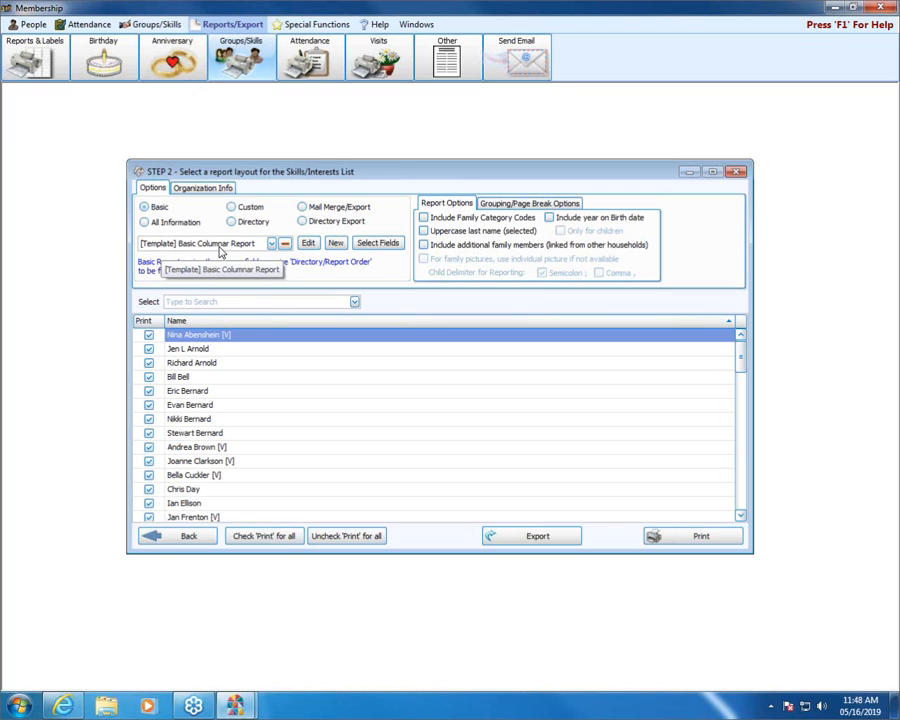
left_click(734, 538)
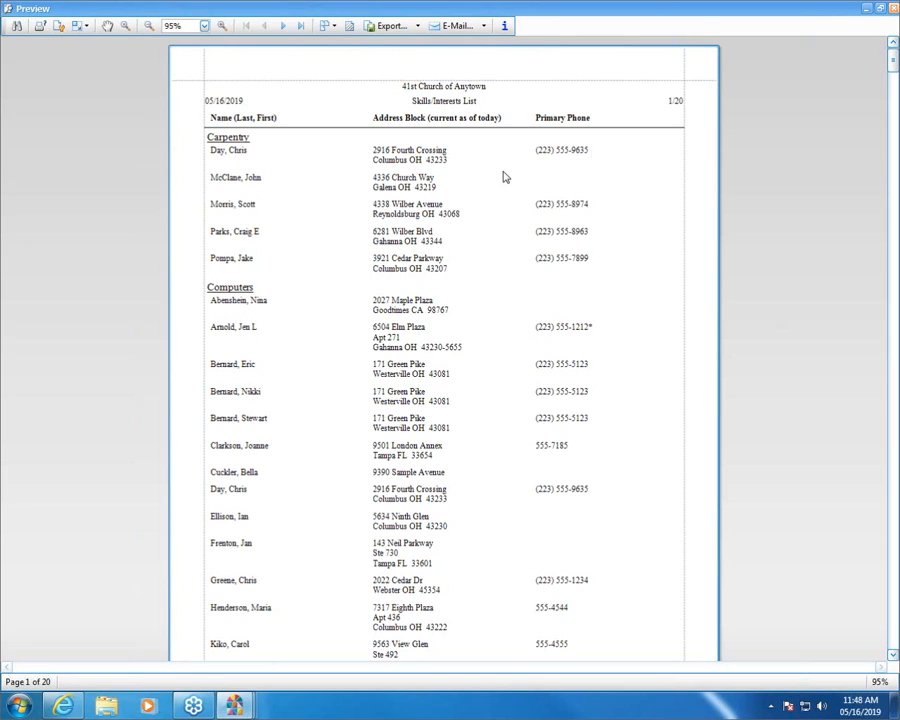
left_click(285, 28)
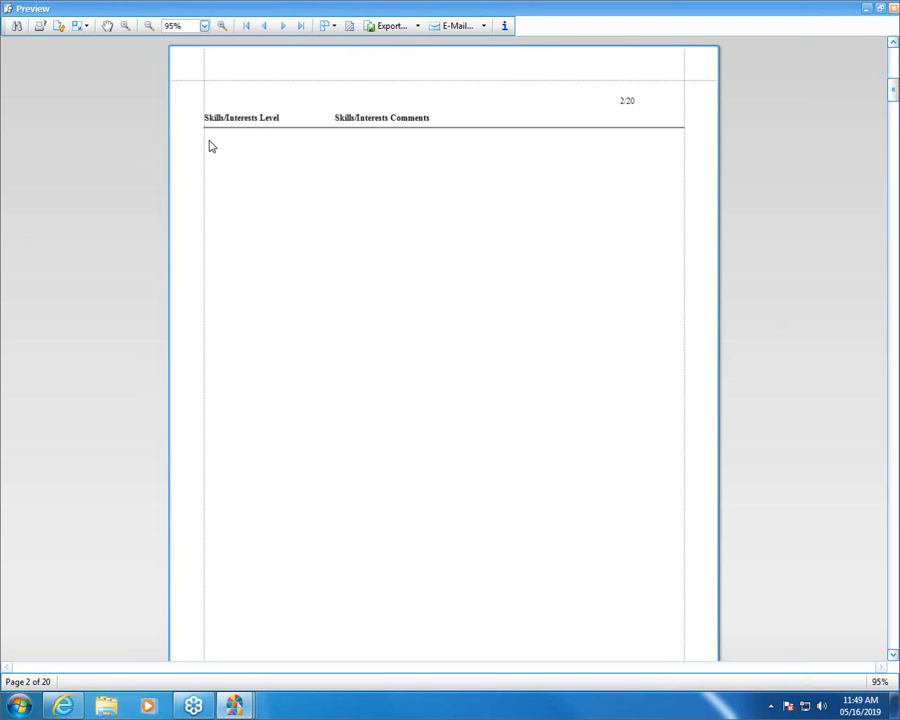
left_click(282, 26)
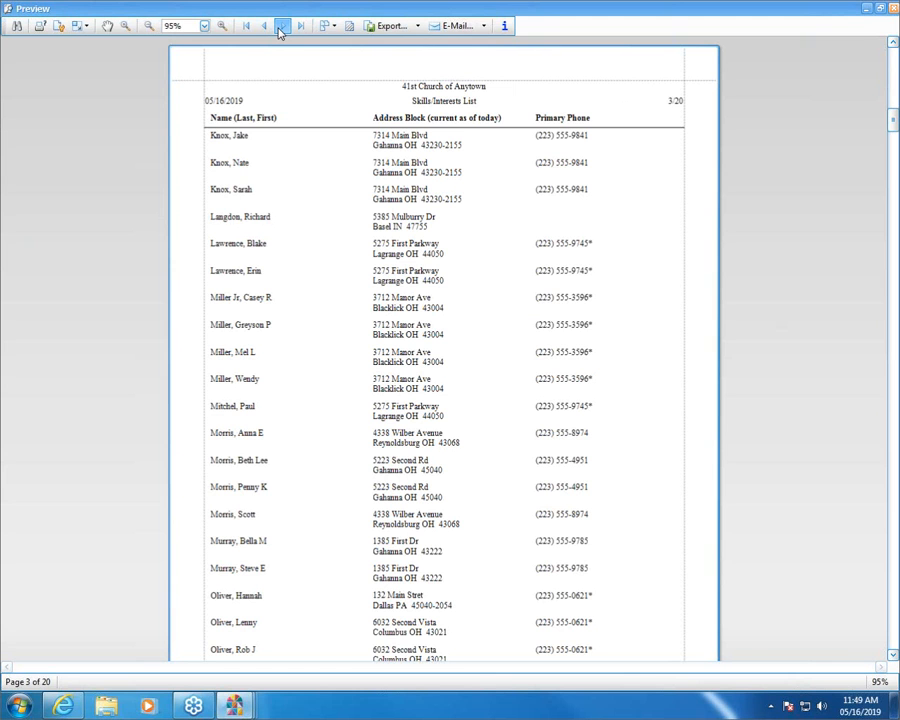
left_click(282, 26)
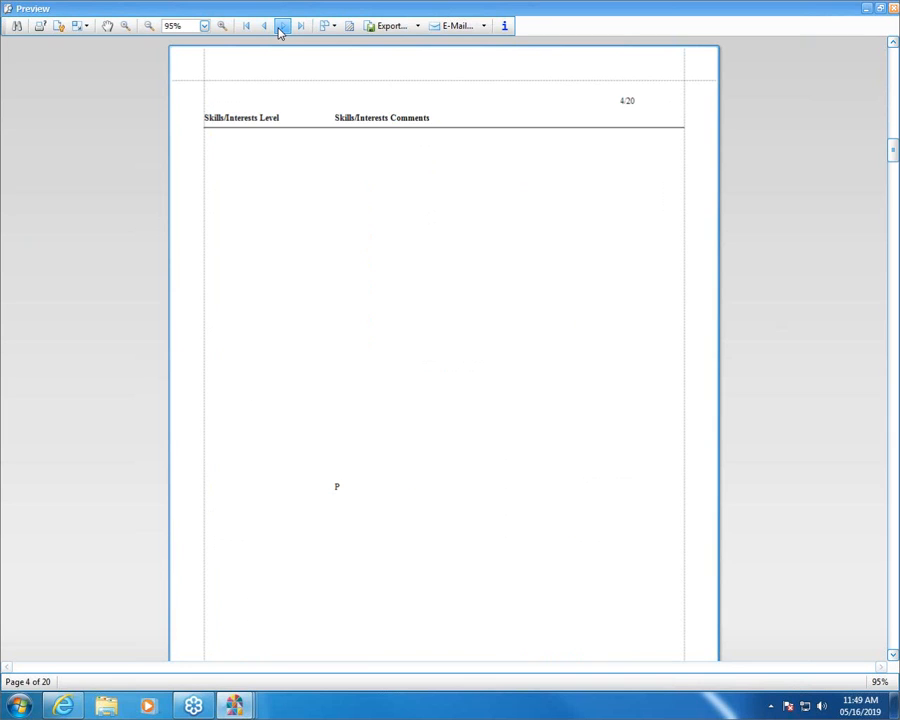
left_click(282, 26)
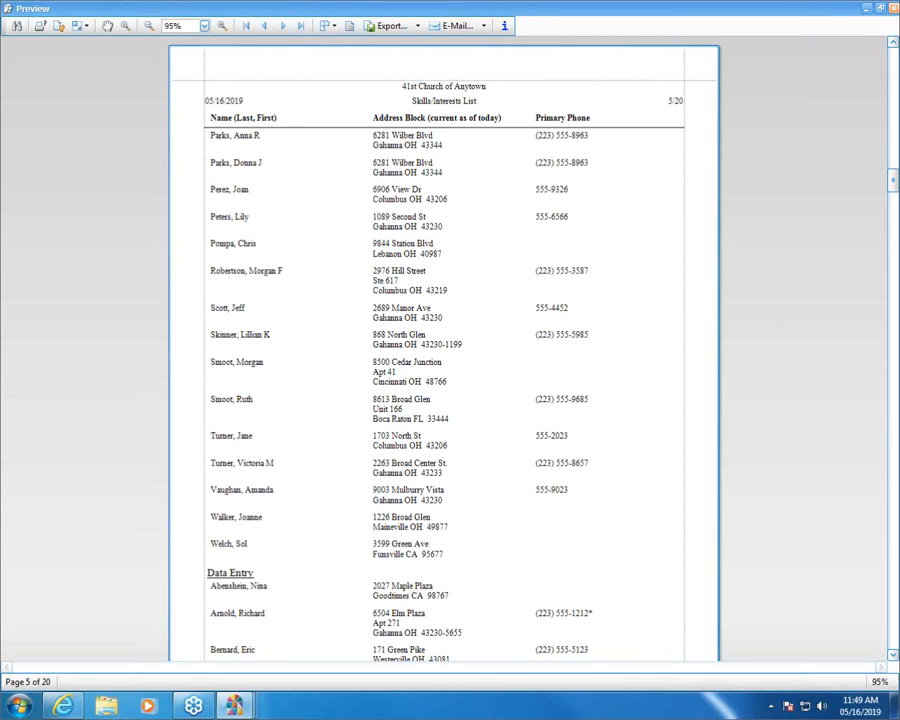
left_click(891, 10)
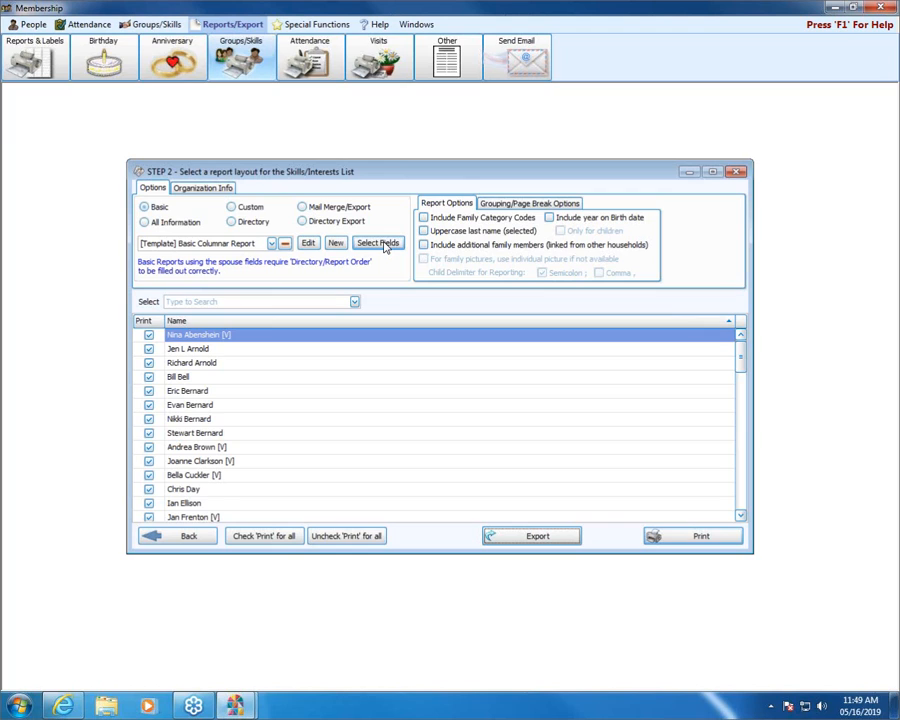
Step: Turn on a page break on Skill for the Skills/Interests List and preview the report
left_click(505, 204)
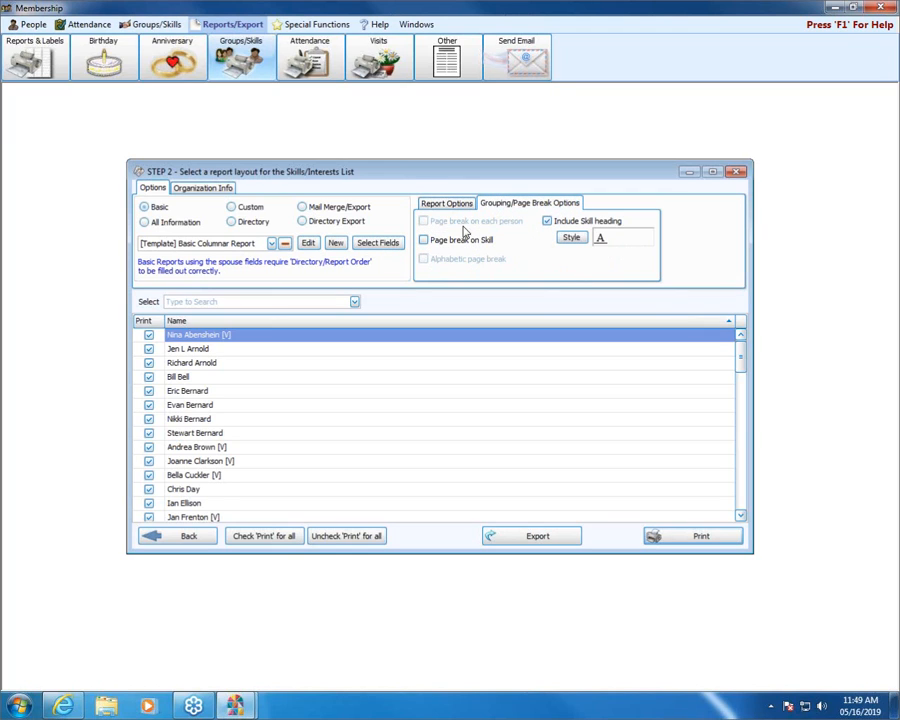
left_click(438, 245)
left_click(704, 540)
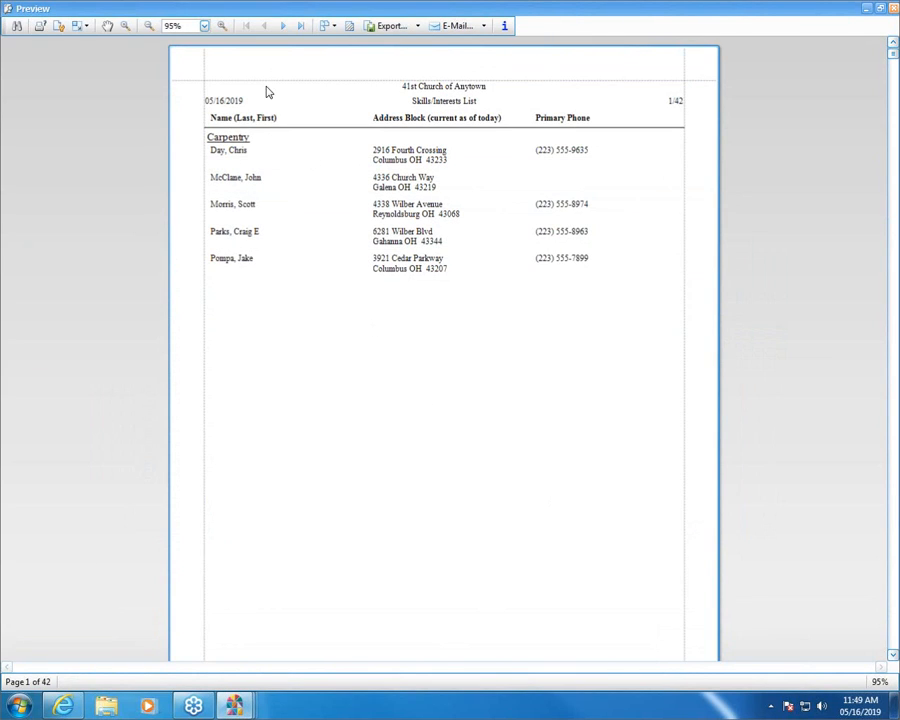
Step: Examine the first nine pages of the Skills/Interests List for the breaks between skills, and close the preview and the report
left_click(288, 27)
left_click(288, 27)
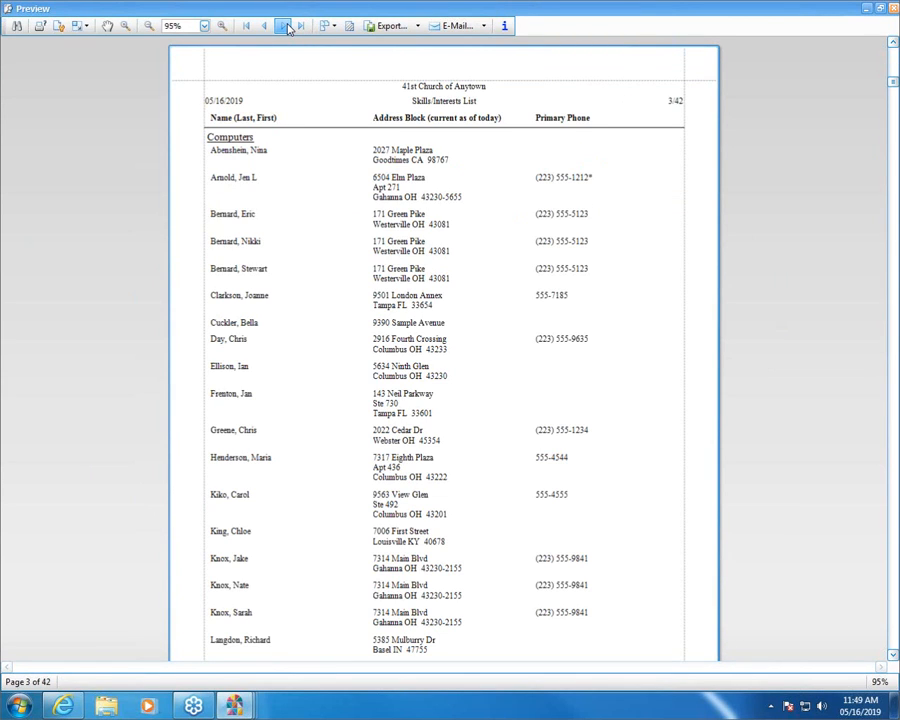
left_click(288, 27)
left_click(288, 27)
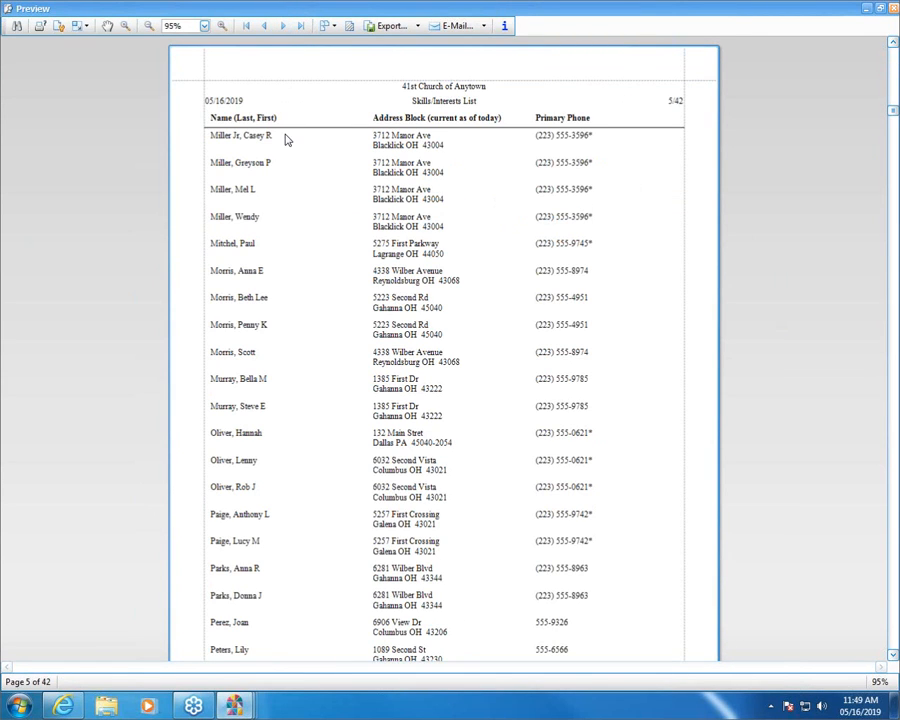
left_click(283, 27)
left_click(283, 27)
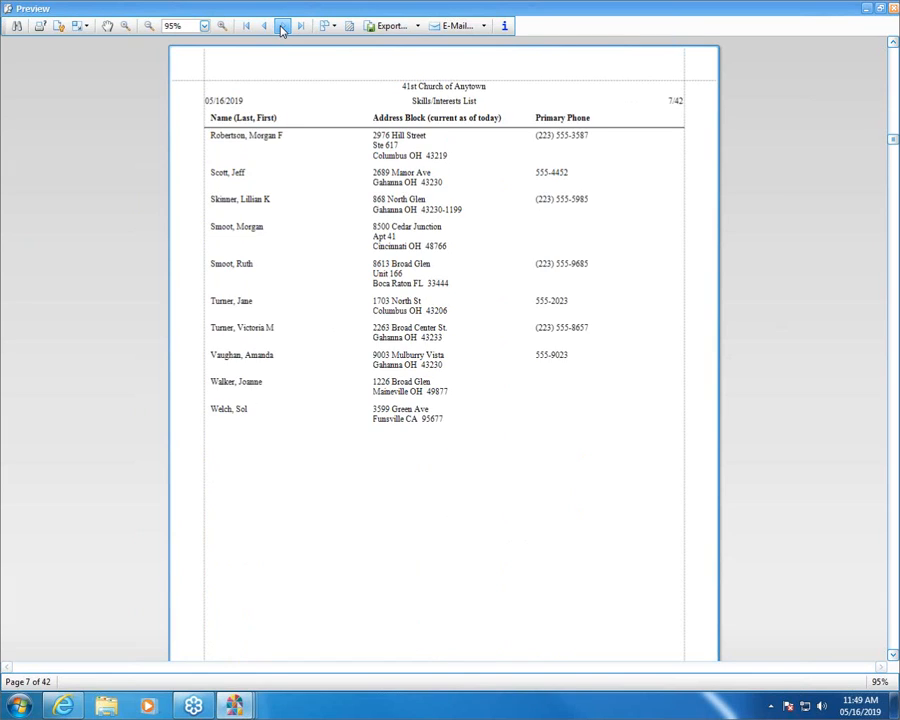
left_click(283, 27)
left_click(283, 27)
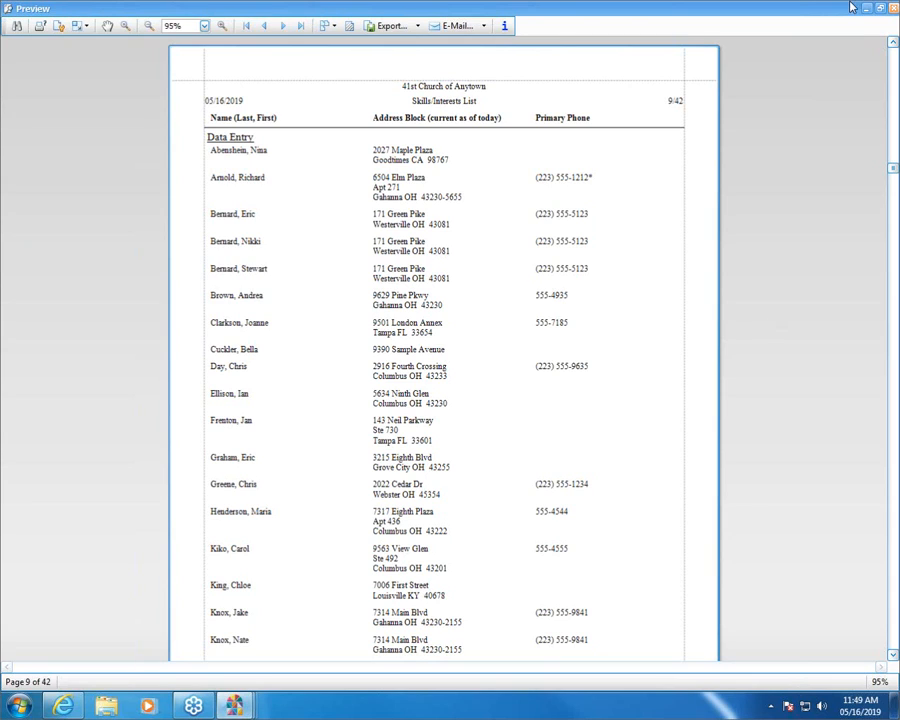
left_click(893, 9)
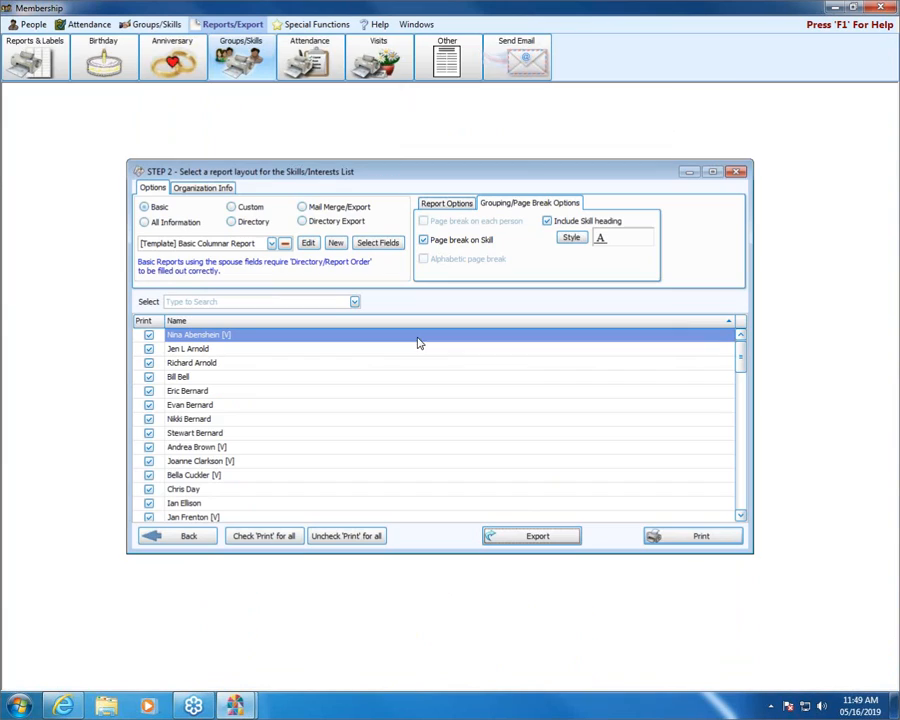
left_click(736, 174)
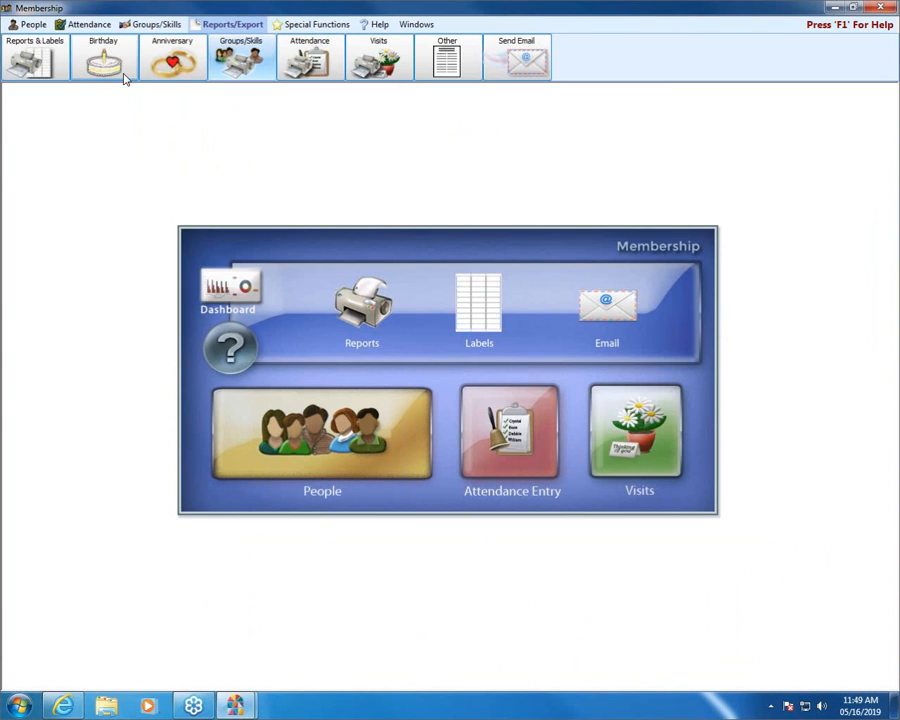